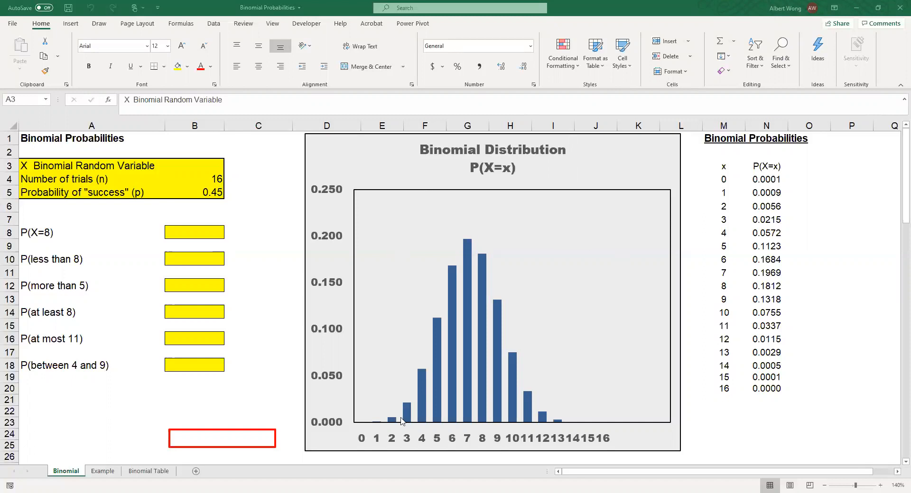
Examine the distribution chart and the BINOM.DIST formula behind the probability for x = 0 in cell N4.
{"action": "mouse_move", "coordinate": [410, 421]}
{"action": "mouse_move", "coordinate": [427, 377]}
{"action": "mouse_move", "coordinate": [438, 341]}
{"action": "left_click", "coordinate": [773, 180]}
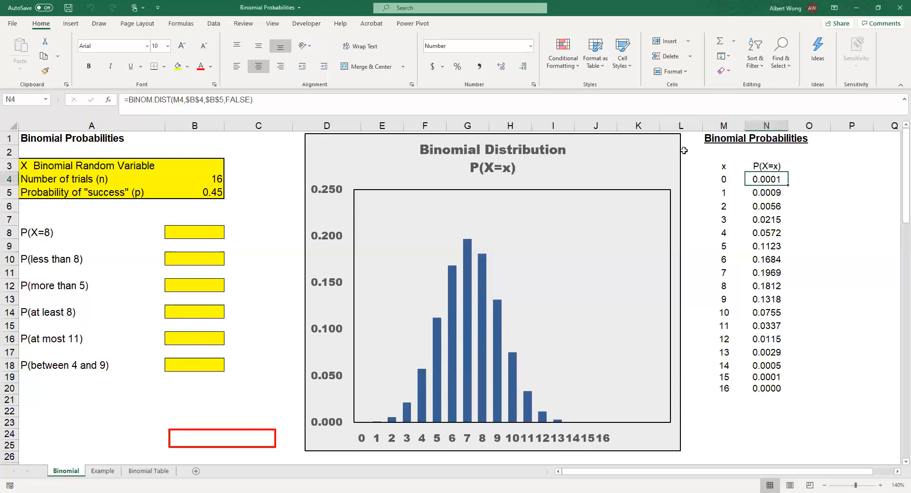
{"action": "left_click", "coordinate": [296, 104]}
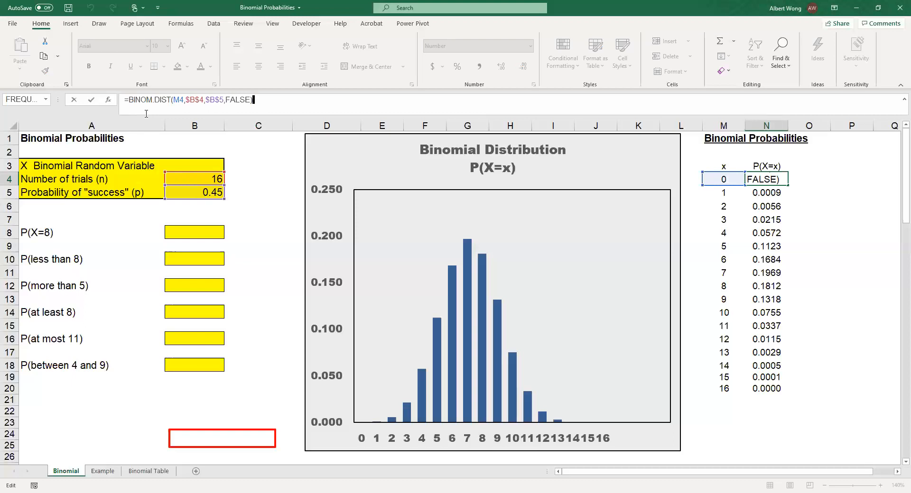
{"action": "left_click", "coordinate": [279, 204]}
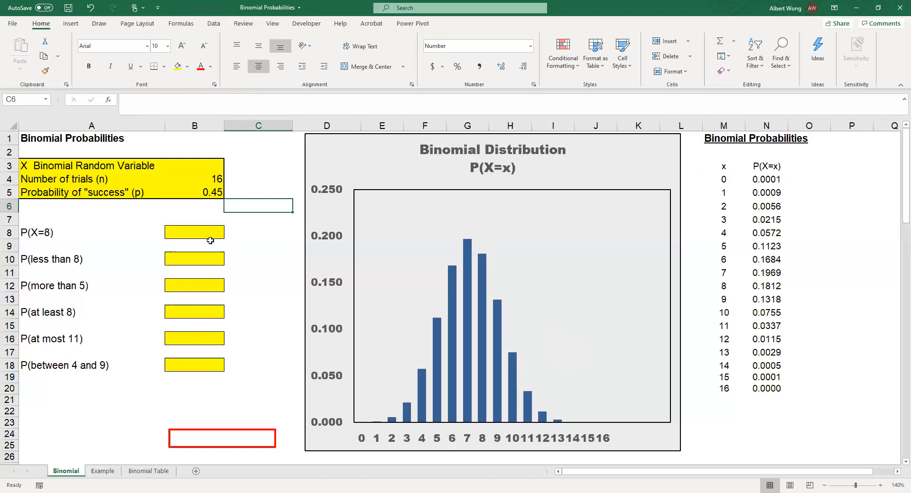
Set the number of trials to 18 and the probability of success to 0.65.
{"action": "left_click", "coordinate": [211, 182]}
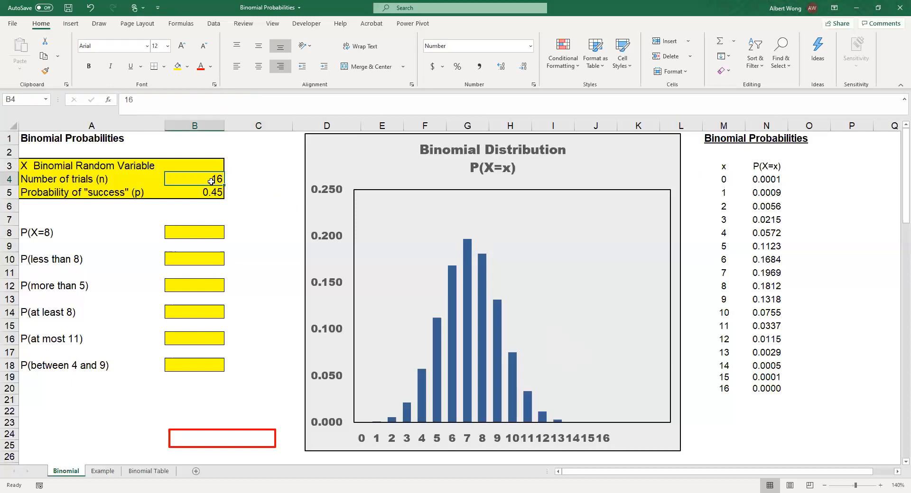
{"action": "type", "text": "18"}
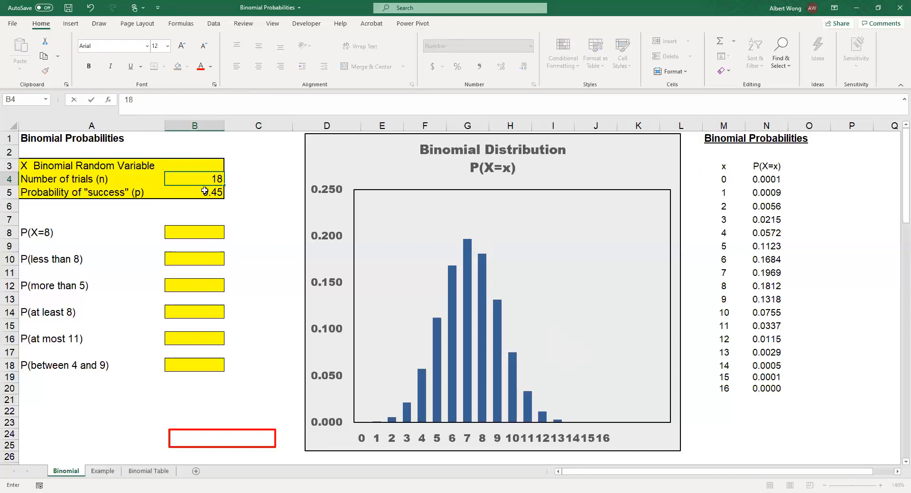
{"action": "key", "text": "Return"}
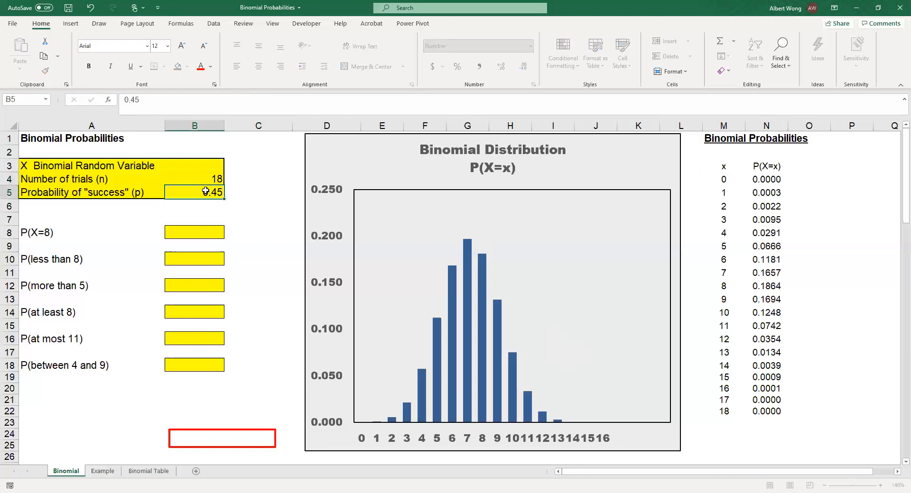
{"action": "type", "text": "0.65"}
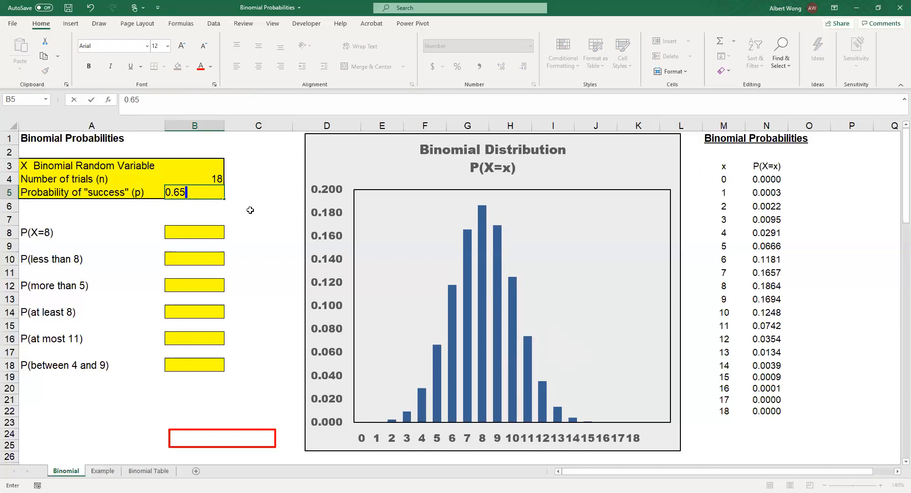
{"action": "key", "text": "Return"}
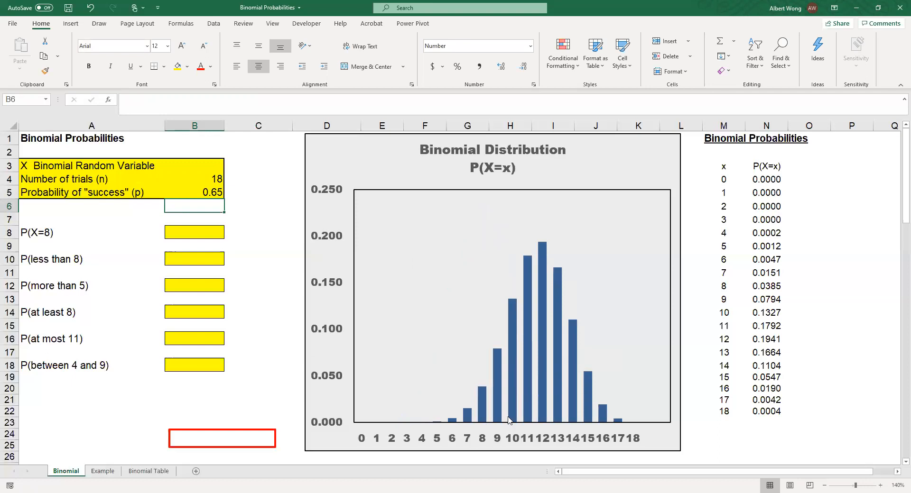
{"action": "mouse_move", "coordinate": [606, 424]}
{"action": "mouse_move", "coordinate": [558, 376]}
Calculate P(X=8) in cell B8 with the formula =BINOM.DIST(8,18,0.65,FALSE).
{"action": "left_click", "coordinate": [206, 231]}
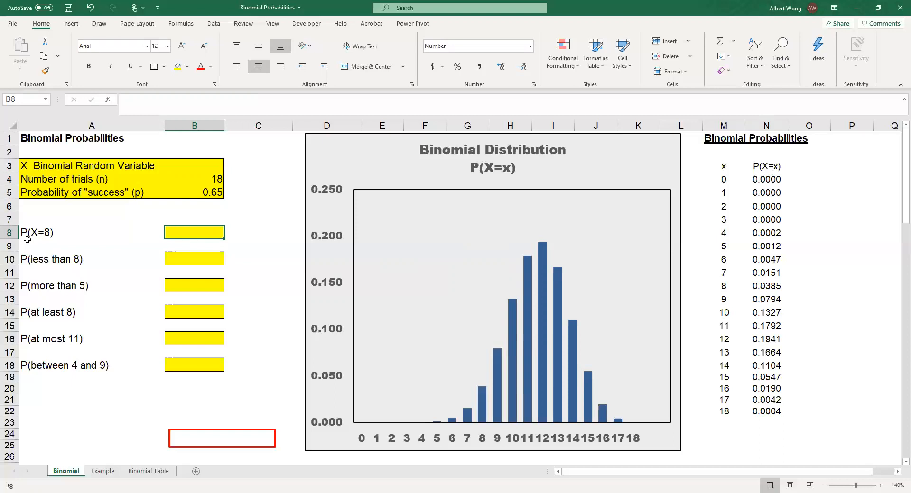
{"action": "left_click", "coordinate": [131, 102]}
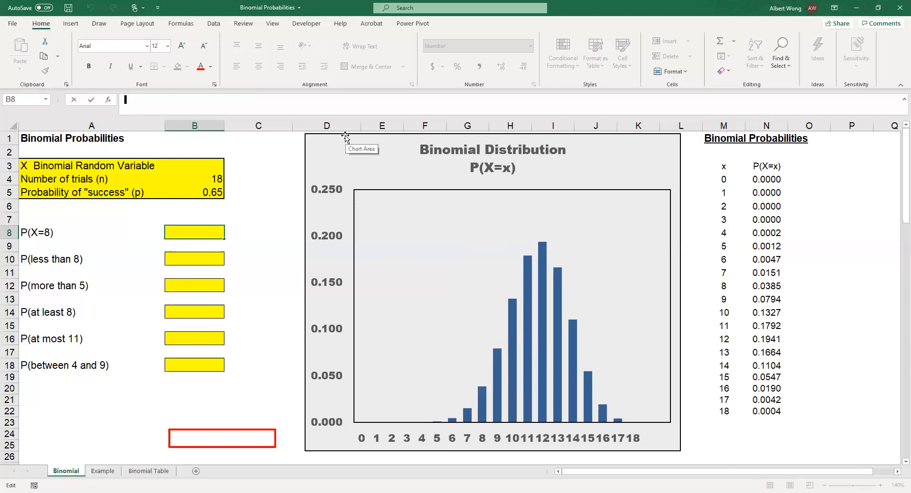
{"action": "type", "text": "="}
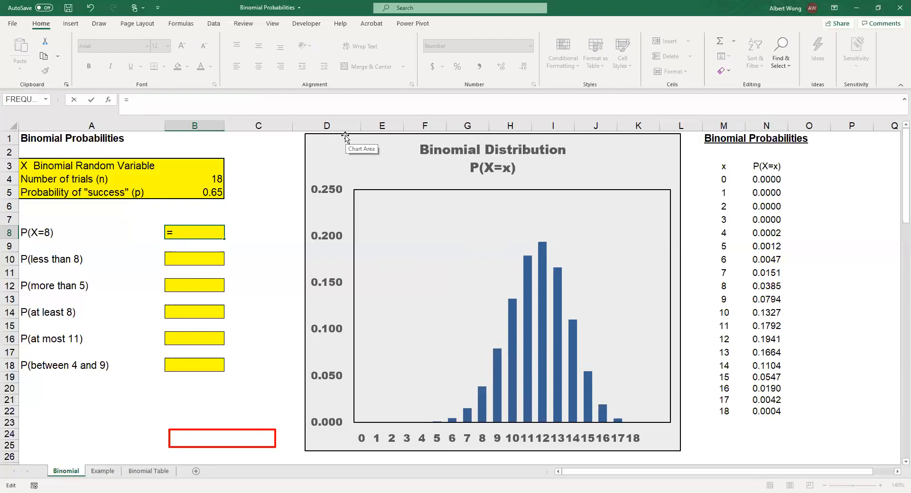
{"action": "type", "text": "binom."}
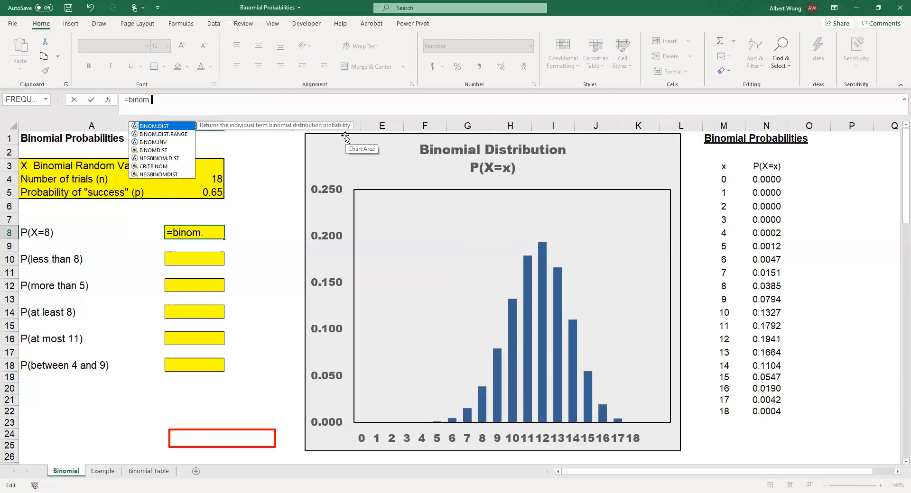
{"action": "type", "text": "dist"}
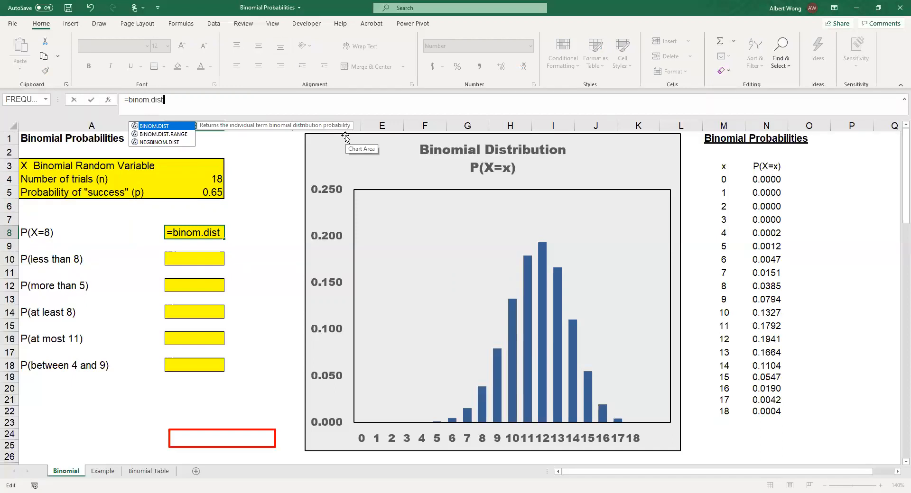
{"action": "type", "text": "("}
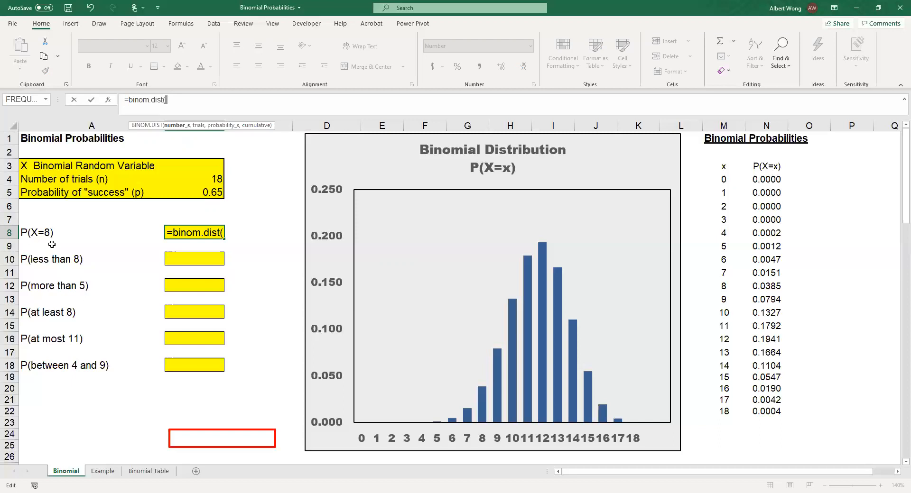
{"action": "type", "text": "8,"}
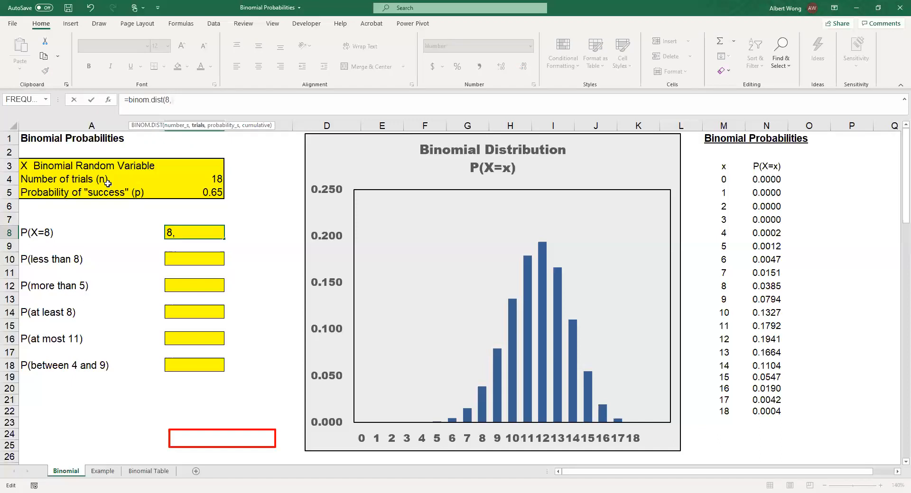
{"action": "type", "text": "18,0.65,"}
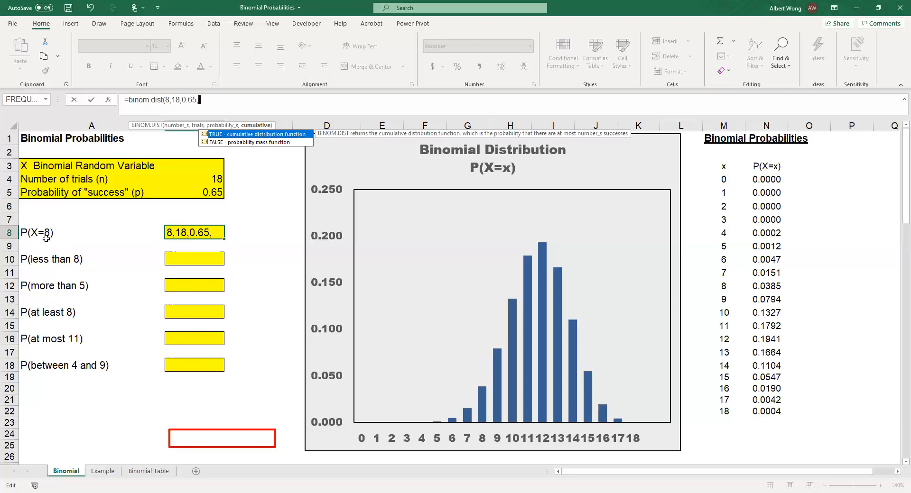
{"action": "type", "text": "false"}
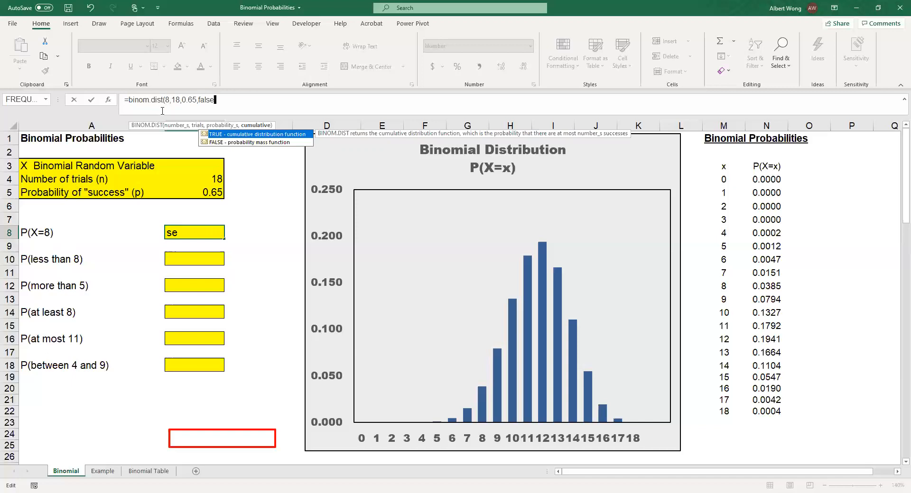
{"action": "type", "text": ")"}
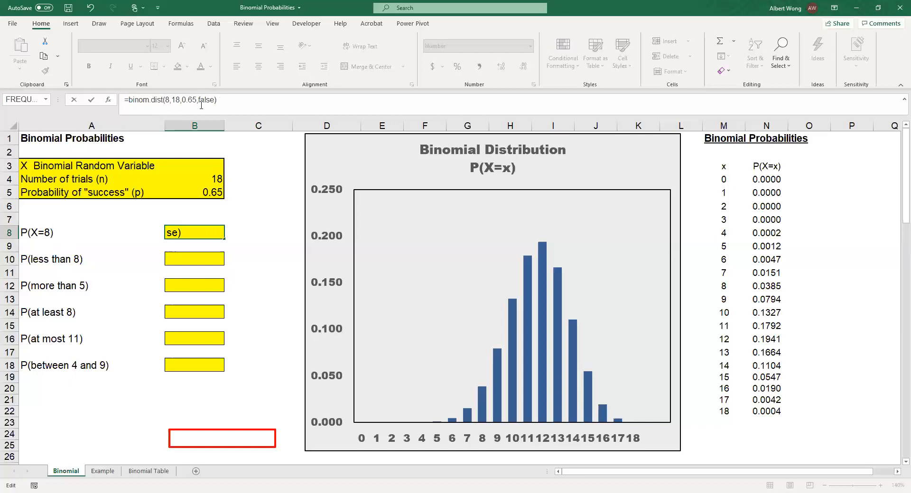
{"action": "key", "text": "Return"}
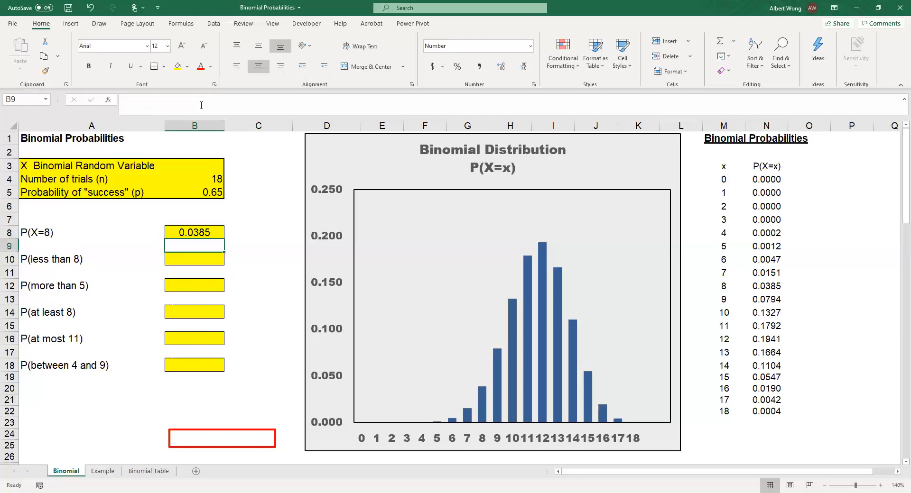
{"action": "left_click", "coordinate": [198, 231]}
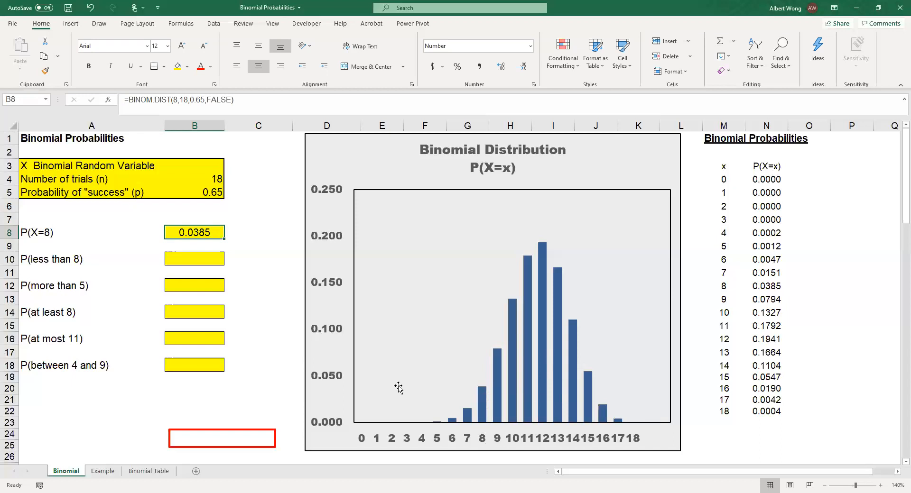
Place the red outline rectangle on the chart so it frames the horizontal axis labels 0 through 7.
{"action": "mouse_move", "coordinate": [481, 392]}
{"action": "left_click", "coordinate": [169, 259]}
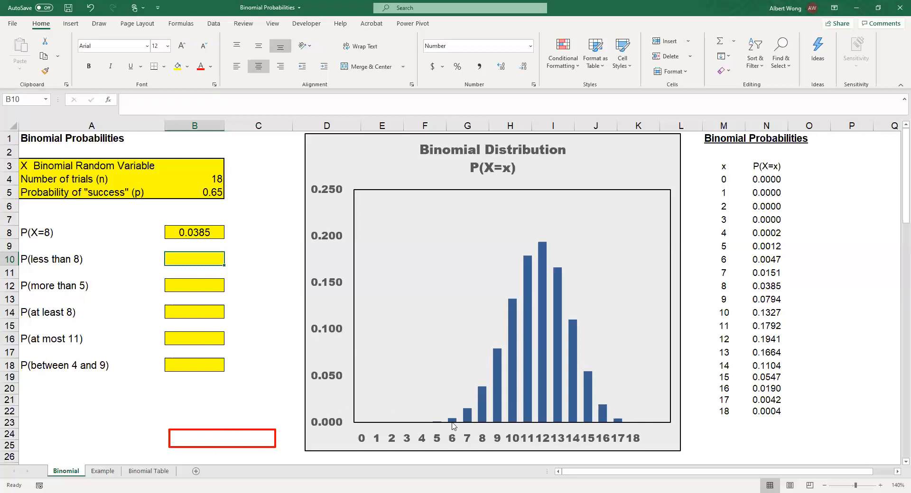
{"action": "left_click_drag", "start_coordinate": [257, 430], "coordinate": [471, 436]}
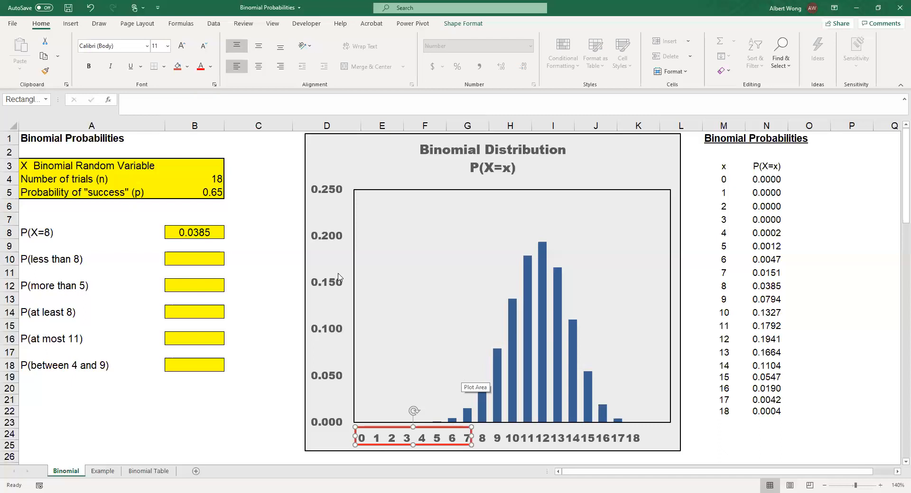
Calculate P(less than 8) in cell B10 with the cumulative formula =BINOM.DIST(7,18,0.65,TRUE).
{"action": "left_click", "coordinate": [182, 259]}
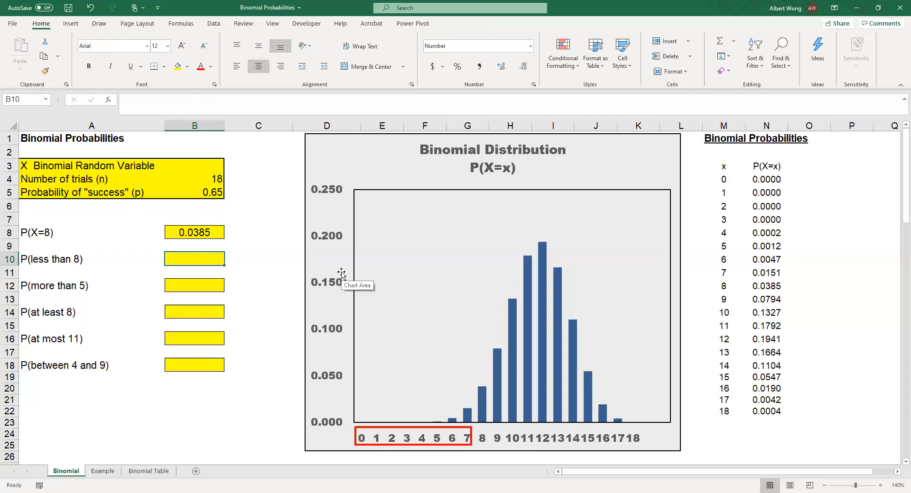
{"action": "type", "text": "="}
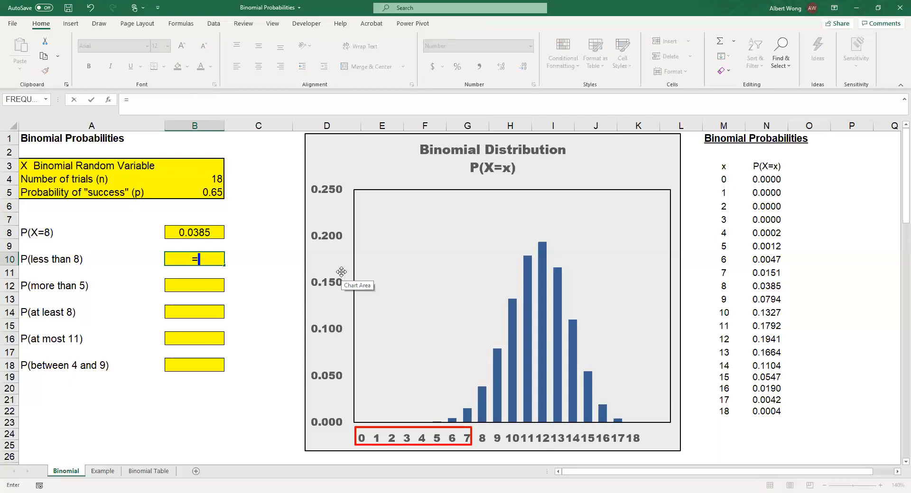
{"action": "type", "text": "binom.dist("}
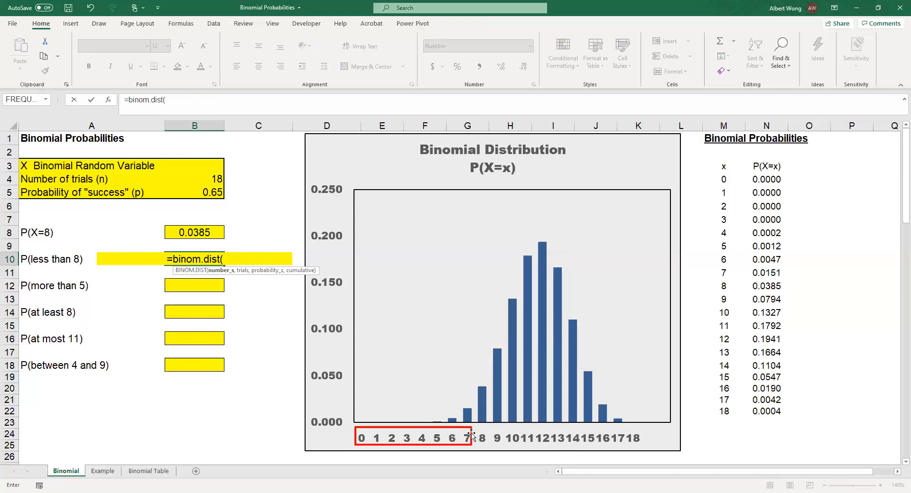
{"action": "left_click", "coordinate": [179, 106]}
{"action": "type", "text": "7"}
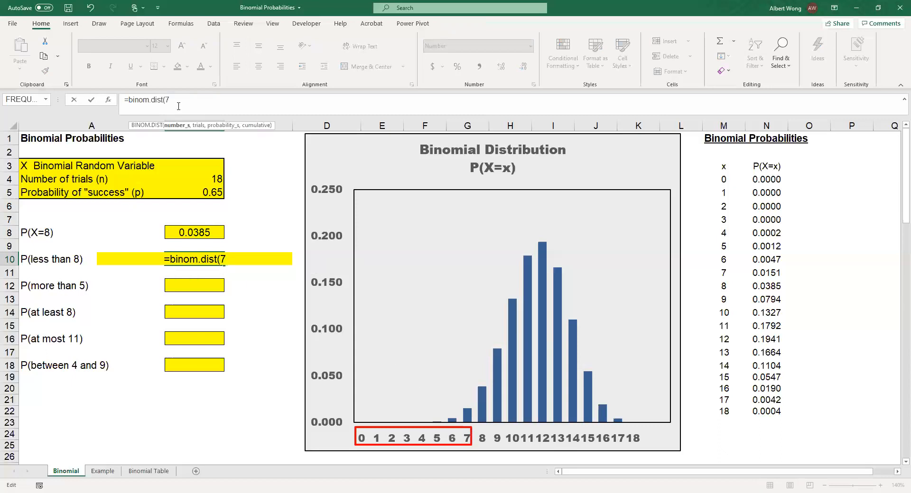
{"action": "type", "text": ",18"}
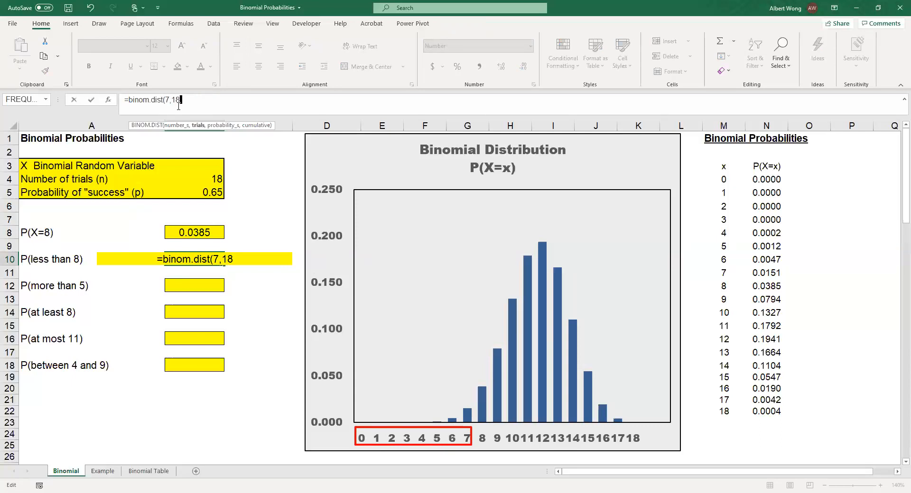
{"action": "type", "text": ",0."}
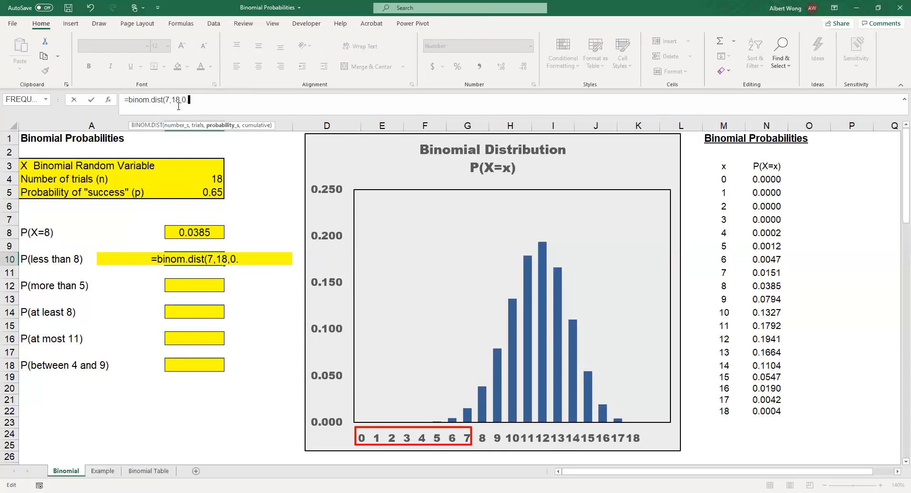
{"action": "type", "text": "65"}
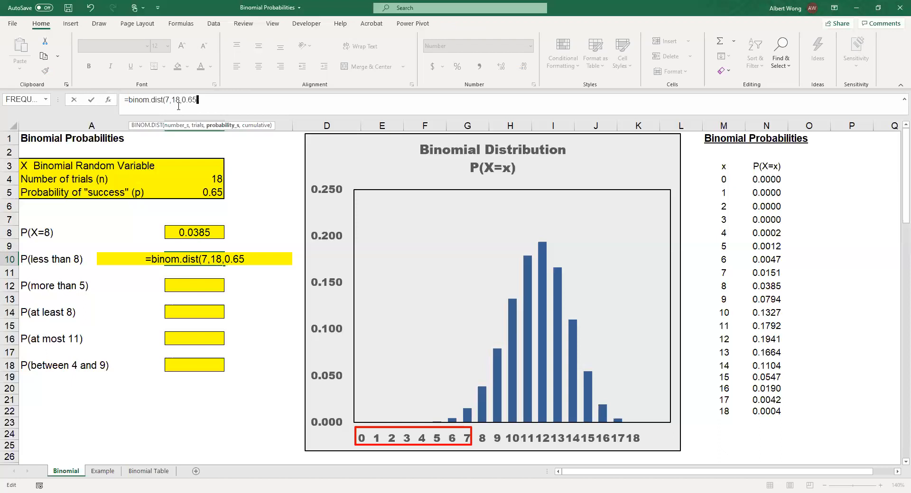
{"action": "type", "text": ","}
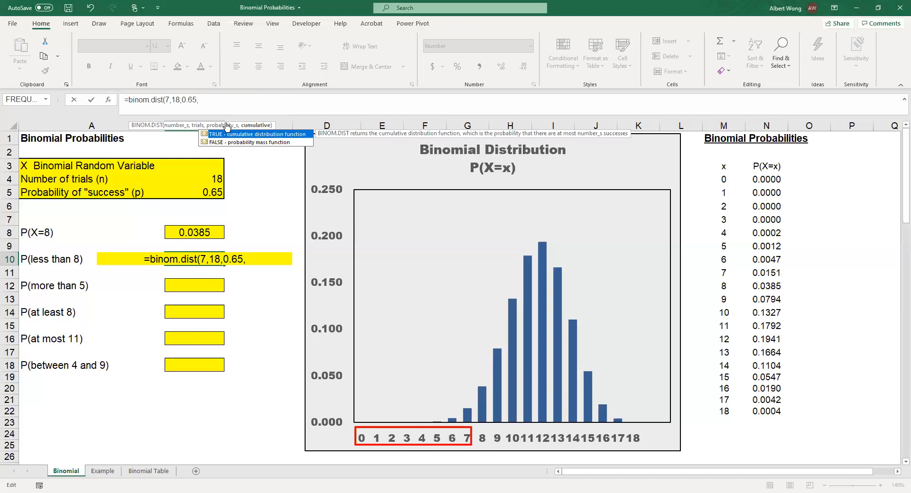
{"action": "type", "text": "t"}
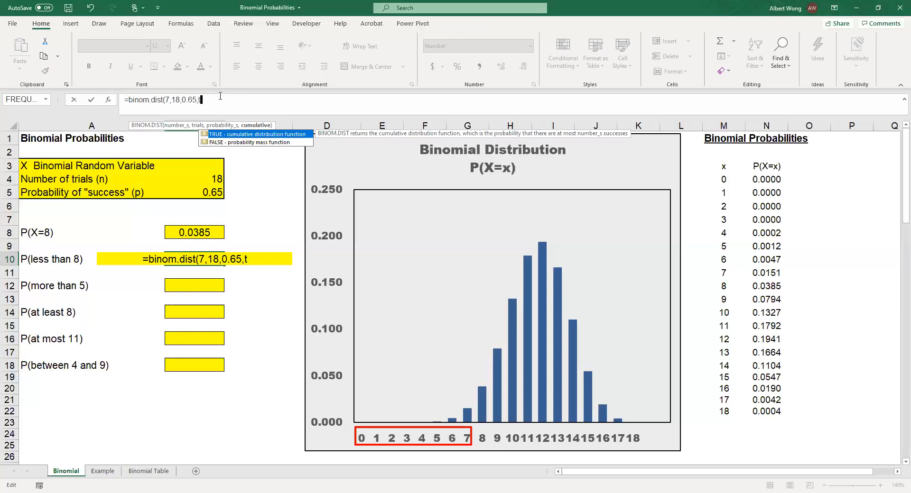
{"action": "type", "text": "rue"}
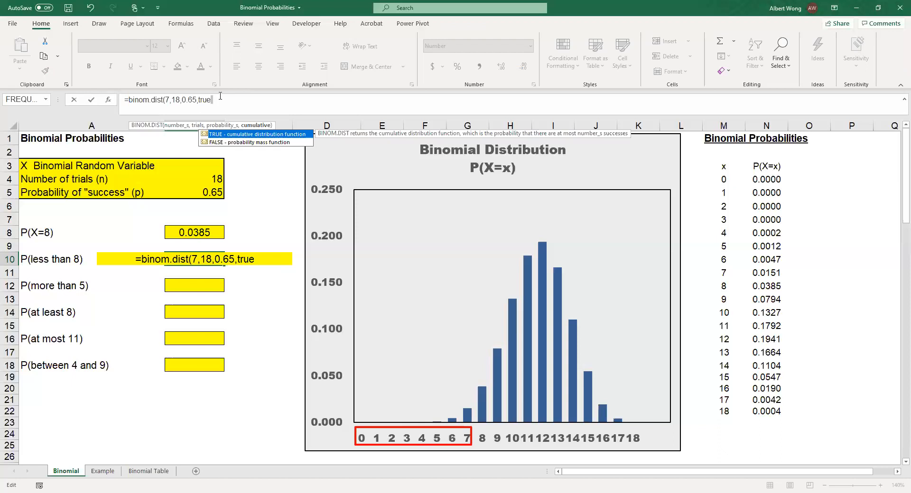
{"action": "type", "text": ")"}
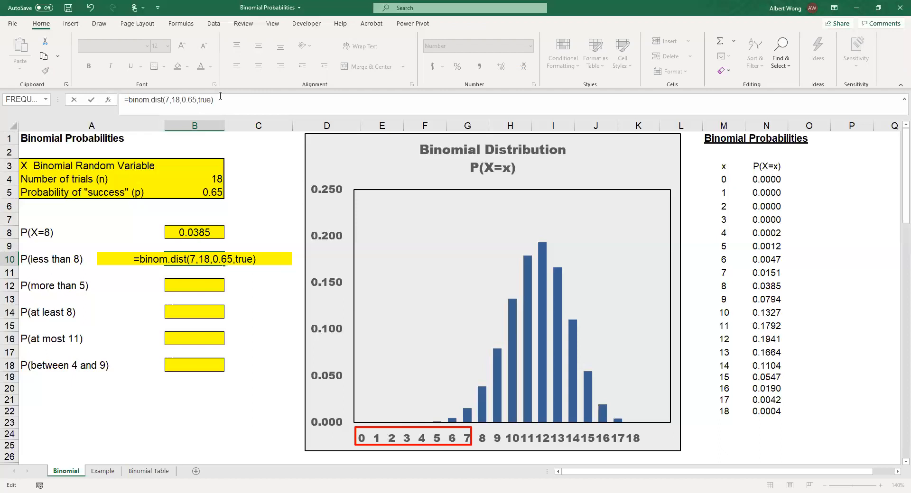
{"action": "key", "text": "Return"}
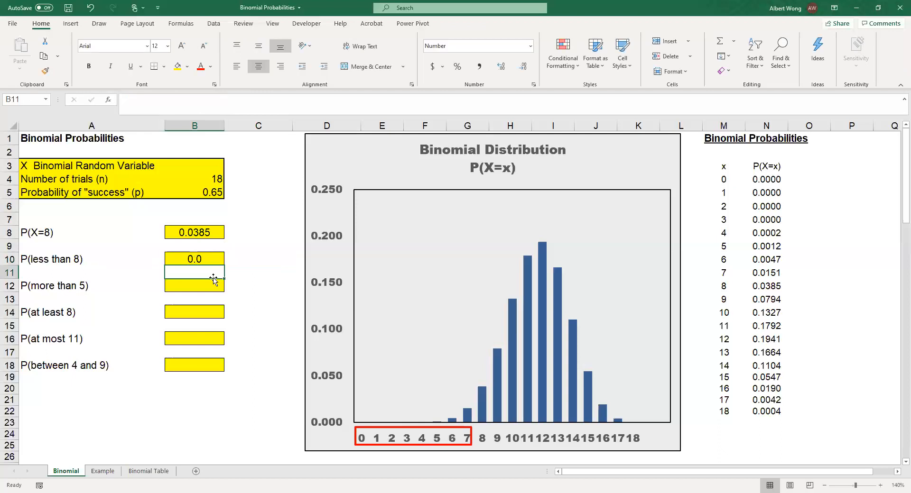
{"action": "left_click", "coordinate": [204, 257]}
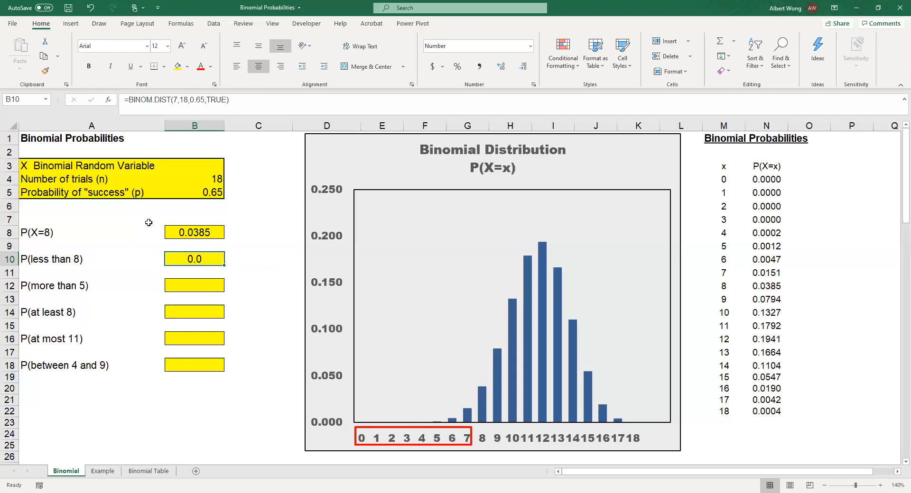
Show the P(less than 8) result in cell B10 with four decimal places.
{"action": "left_click", "coordinate": [502, 67]}
{"action": "left_click", "coordinate": [503, 67]}
{"action": "left_click", "coordinate": [504, 67]}
Move and stretch the red outline rectangle on the chart so it frames the horizontal axis labels 6 through 18.
{"action": "left_click", "coordinate": [185, 288]}
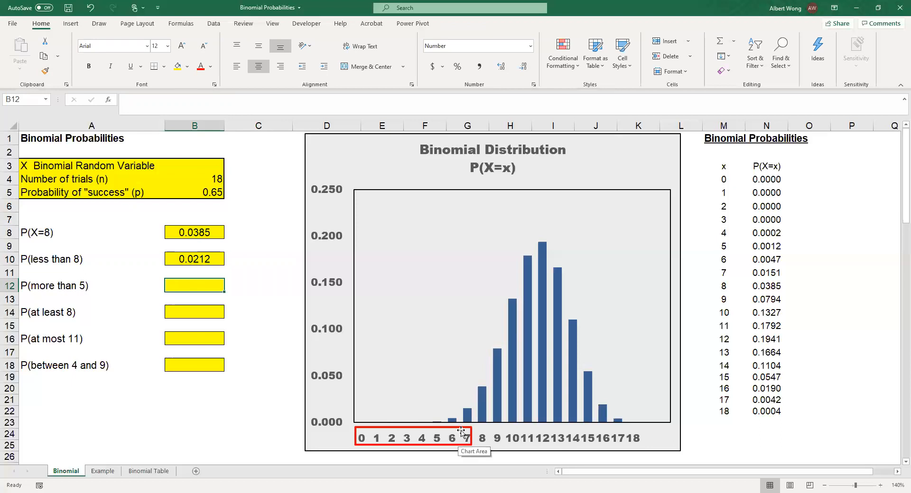
{"action": "left_click_drag", "start_coordinate": [463, 431], "coordinate": [650, 443]}
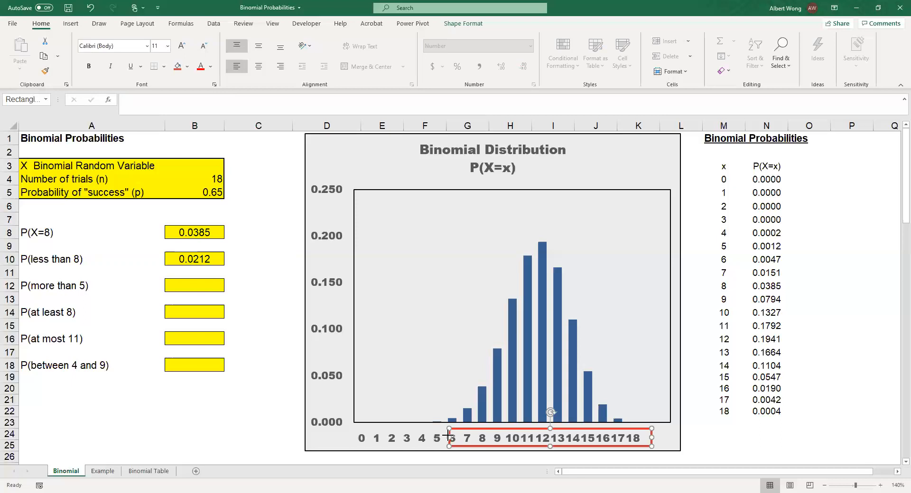
{"action": "left_click_drag", "start_coordinate": [446, 436], "coordinate": [444, 436]}
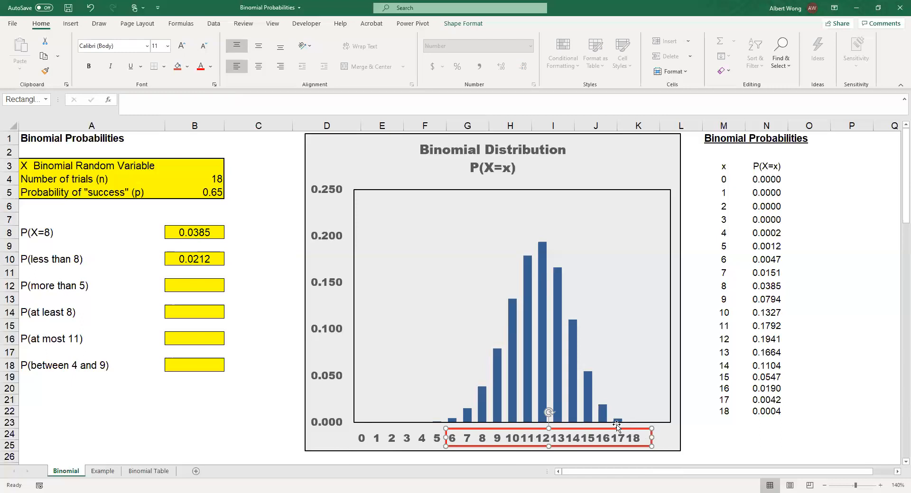
Calculate P(more than 5) in cell B12 as a complement with the formula =1-BINOM.DIST(5,18,0.65,TRUE).
{"action": "left_click", "coordinate": [192, 287]}
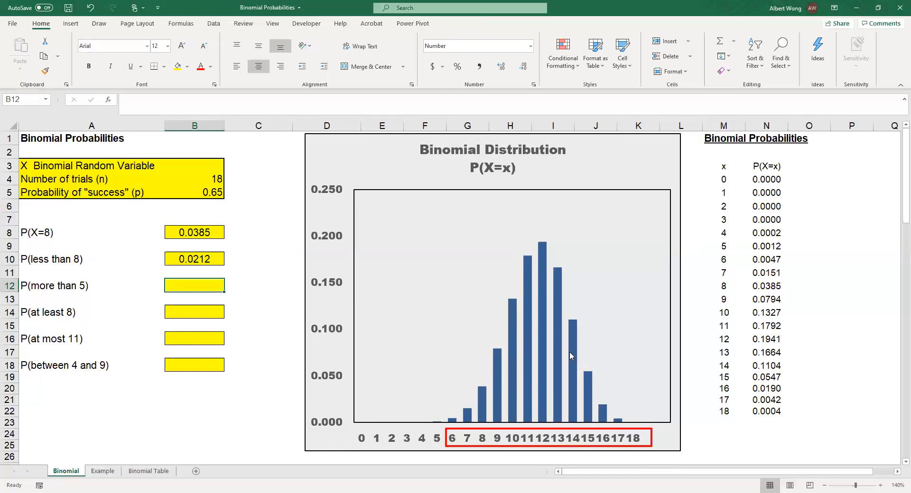
{"action": "mouse_move", "coordinate": [571, 418]}
{"action": "left_click", "coordinate": [283, 99]}
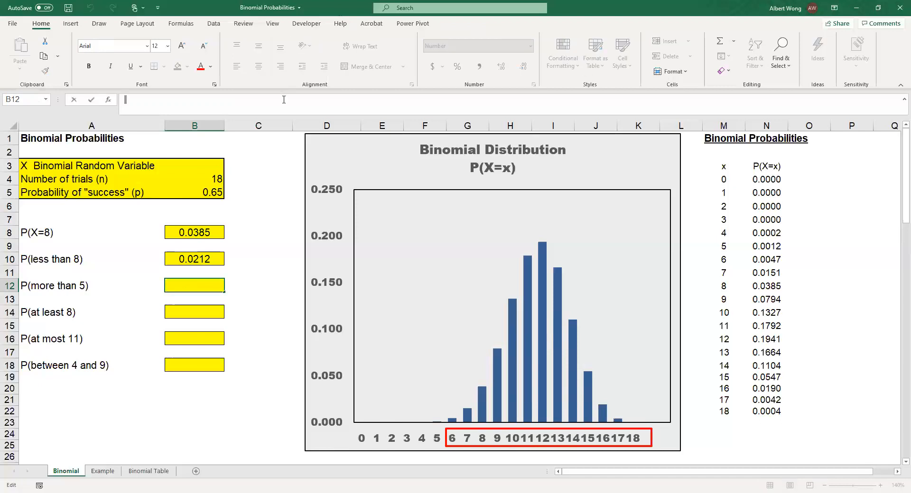
{"action": "type", "text": "=1"}
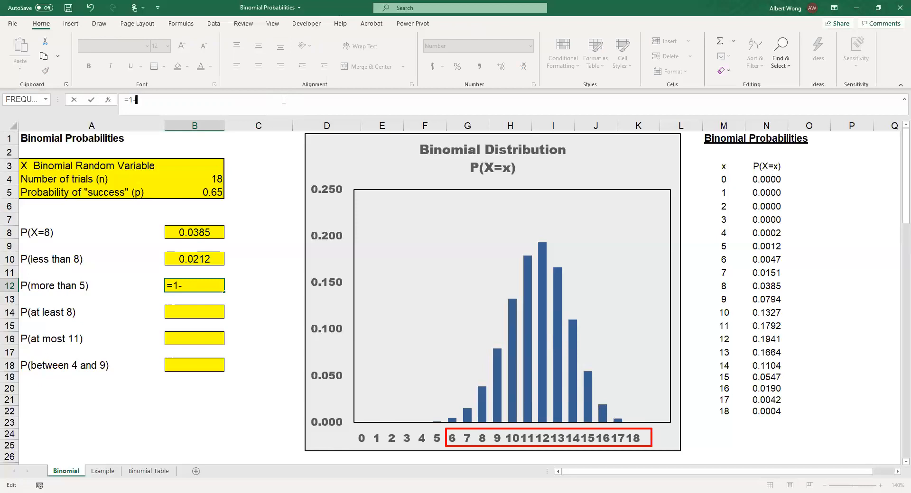
{"action": "type", "text": "-binom."}
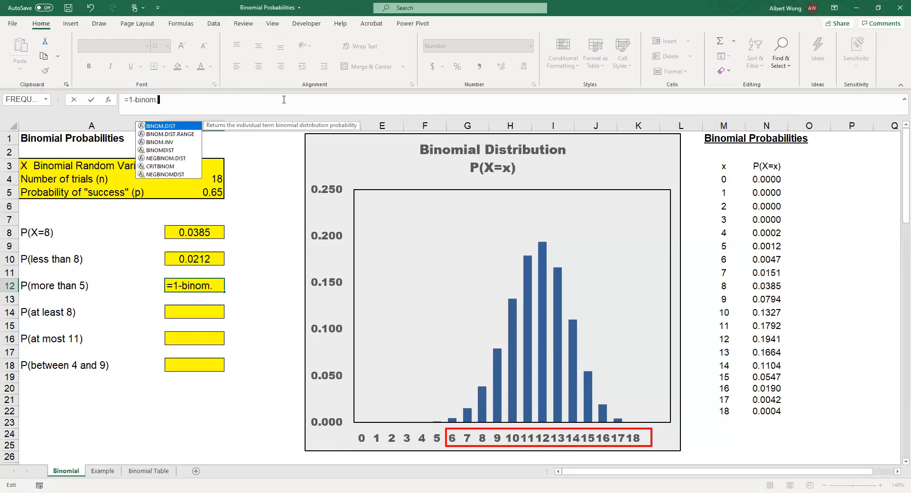
{"action": "type", "text": "dist"}
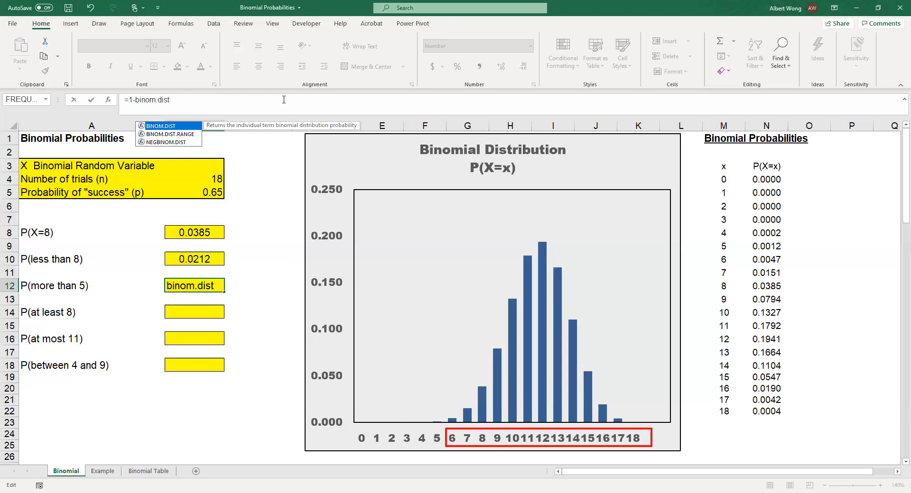
{"action": "type", "text": "(5"}
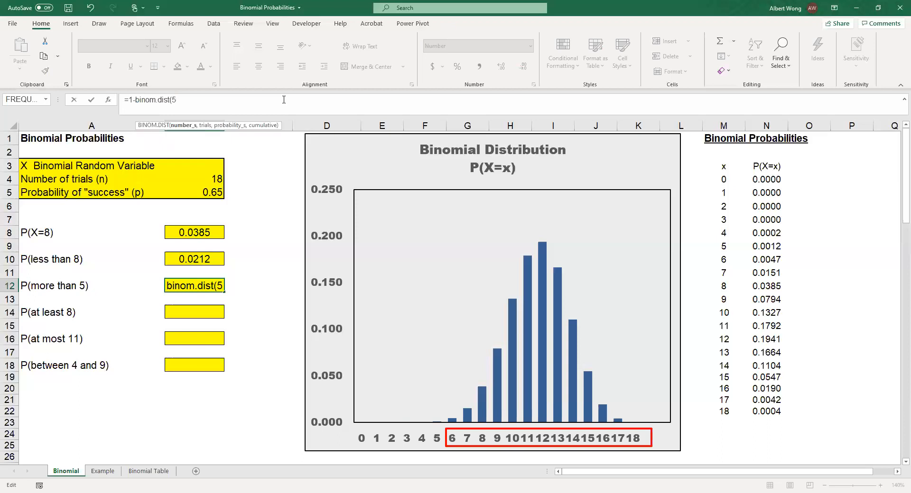
{"action": "type", "text": ",0.8"}
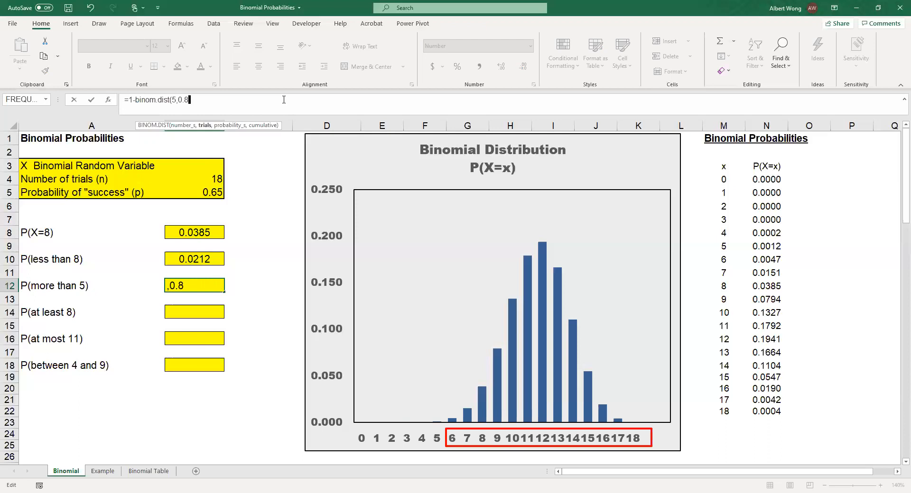
{"action": "key", "text": "BackSpace"}
{"action": "key", "text": "BackSpace"}
{"action": "key", "text": "BackSpace"}
{"action": "type", "text": "18,0.65"}
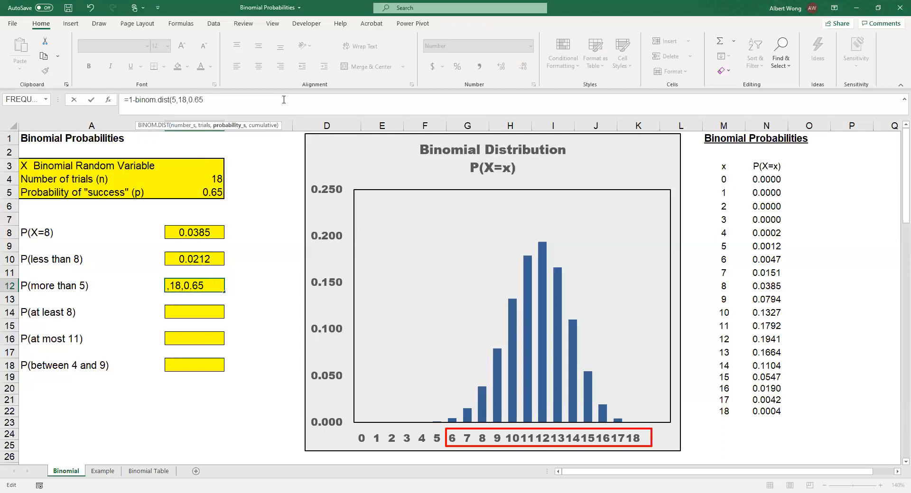
{"action": "type", "text": ",tr"}
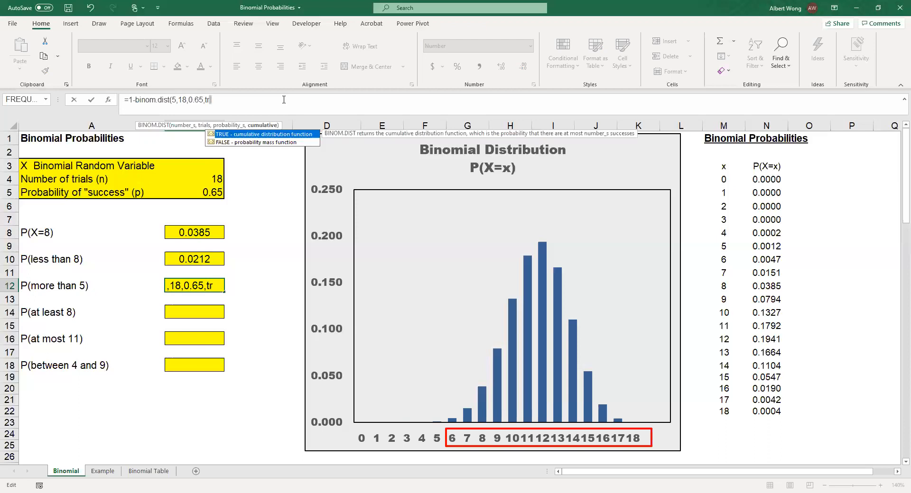
{"action": "type", "text": "ue)"}
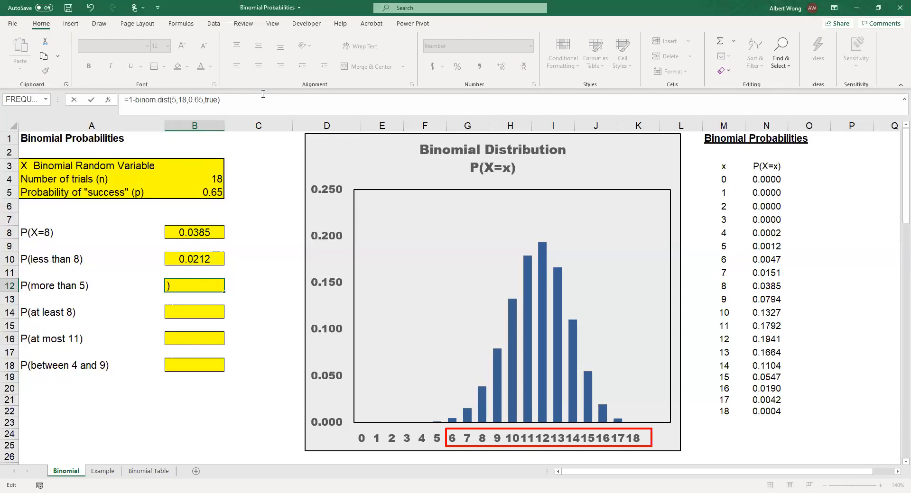
{"action": "key", "text": "Return"}
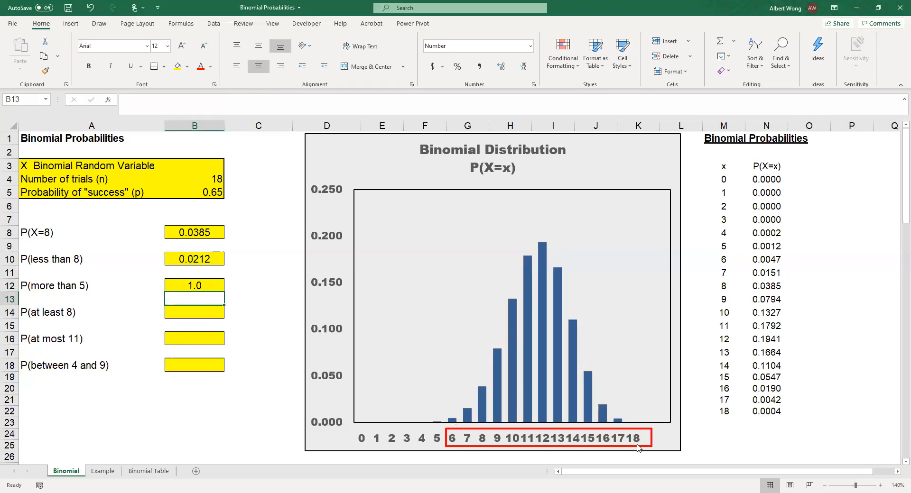
Show the P(more than 5) result in cell B12 with four decimal places.
{"action": "left_click", "coordinate": [197, 285]}
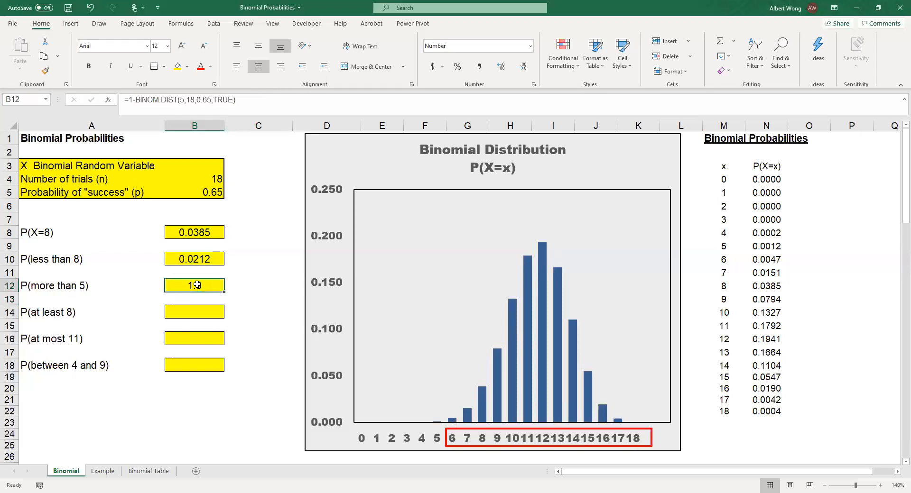
{"action": "double_click", "coordinate": [502, 70]}
{"action": "left_click", "coordinate": [503, 70]}
Resize the red outline rectangle on the chart so it frames only the horizontal axis labels 8 through 18.
{"action": "left_click", "coordinate": [194, 314]}
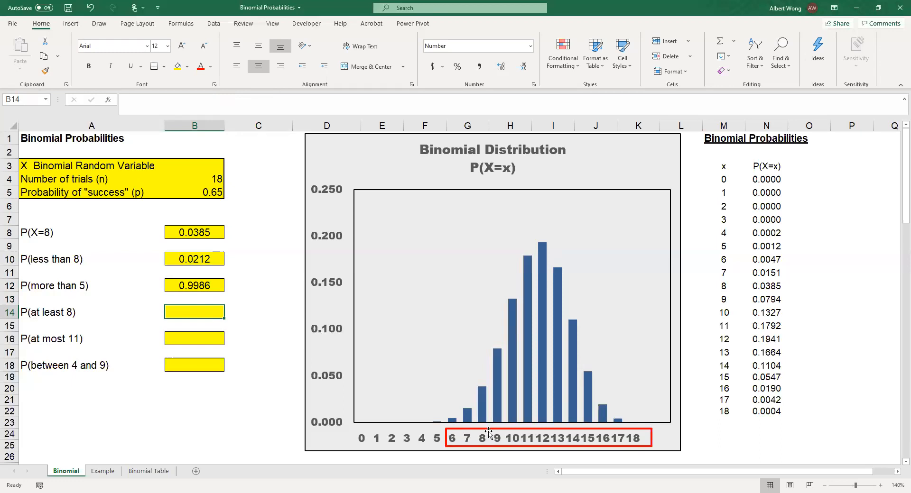
{"action": "left_click_drag", "start_coordinate": [489, 430], "coordinate": [474, 434]}
{"action": "left_click", "coordinate": [626, 406]}
{"action": "left_click_drag", "start_coordinate": [626, 406], "coordinate": [623, 406]}
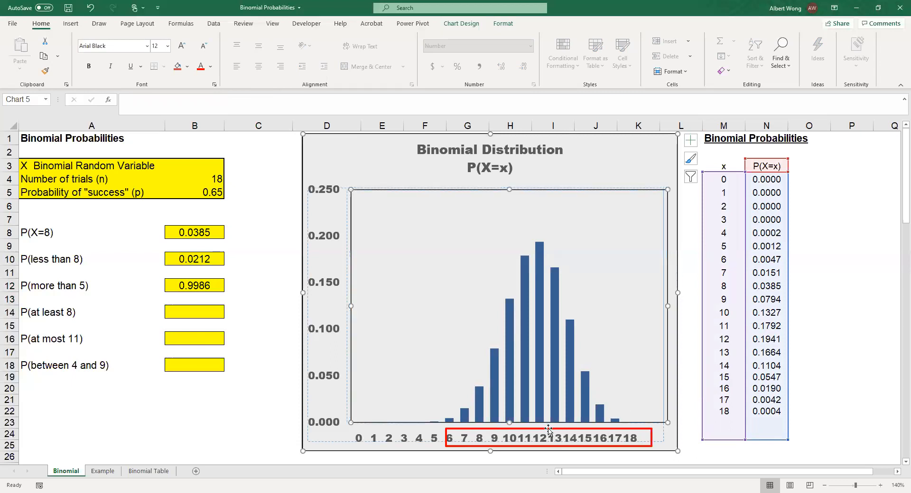
{"action": "left_click", "coordinate": [445, 438]}
{"action": "left_click_drag", "start_coordinate": [446, 438], "coordinate": [470, 438]}
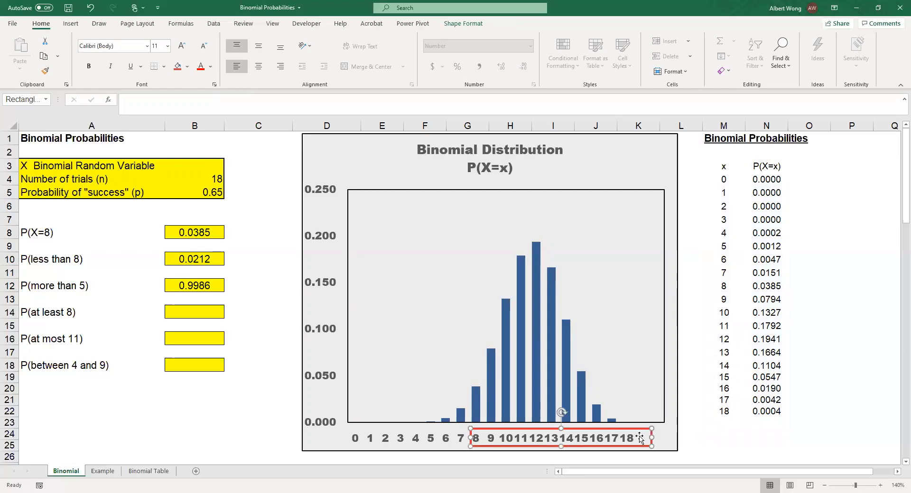
{"action": "left_click_drag", "start_coordinate": [651, 437], "coordinate": [643, 437]}
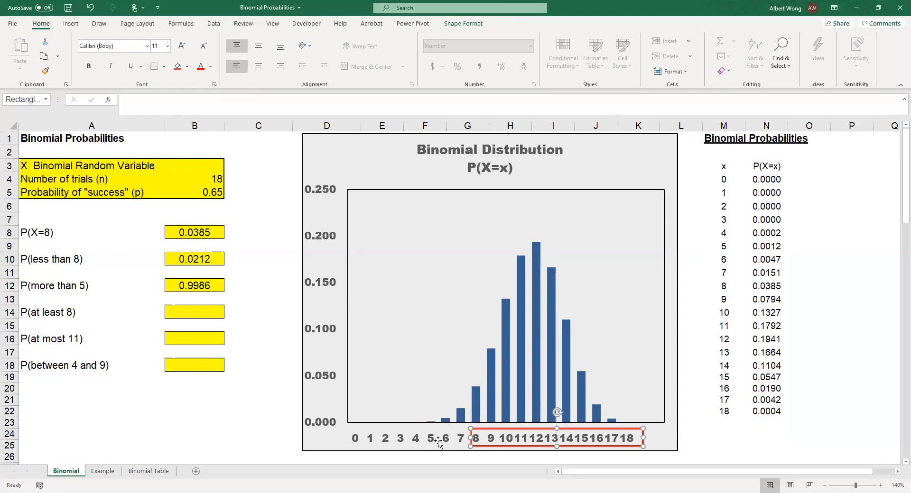
Calculate P(at least 8) in cell B14 as a complement with the formula =1-BINOM.DIST(7,18,0.65,TRUE).
{"action": "left_click", "coordinate": [221, 310]}
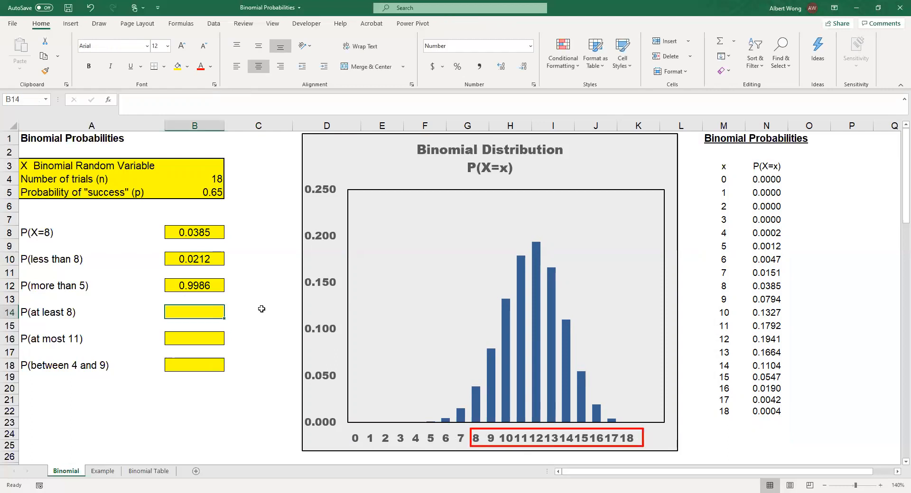
{"action": "type", "text": "=1"}
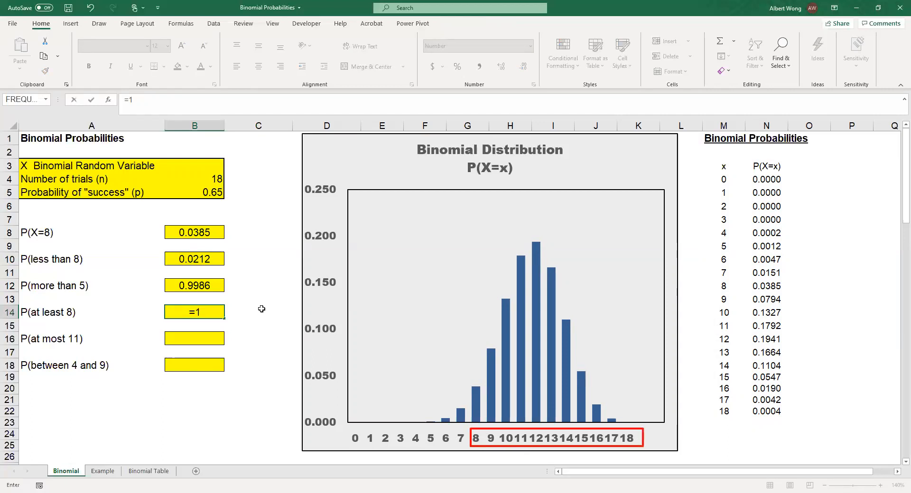
{"action": "type", "text": "-"}
{"action": "type", "text": "binom.dist("}
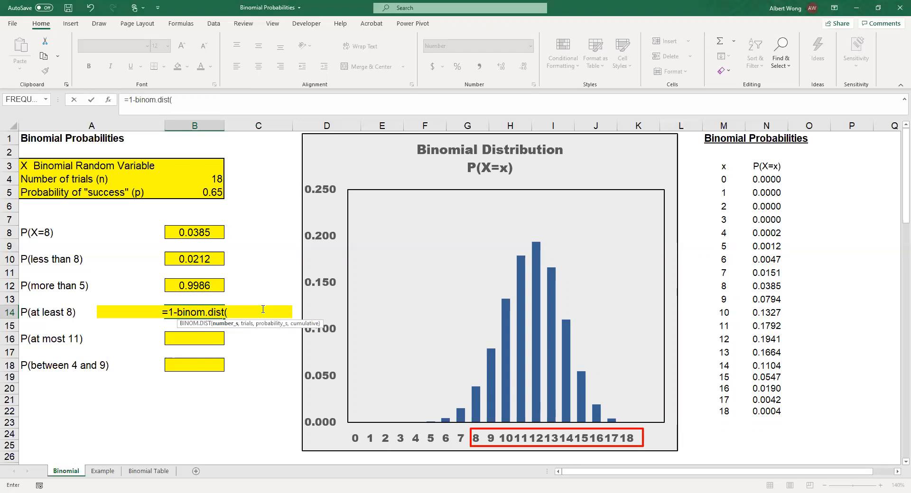
{"action": "type", "text": "7,"}
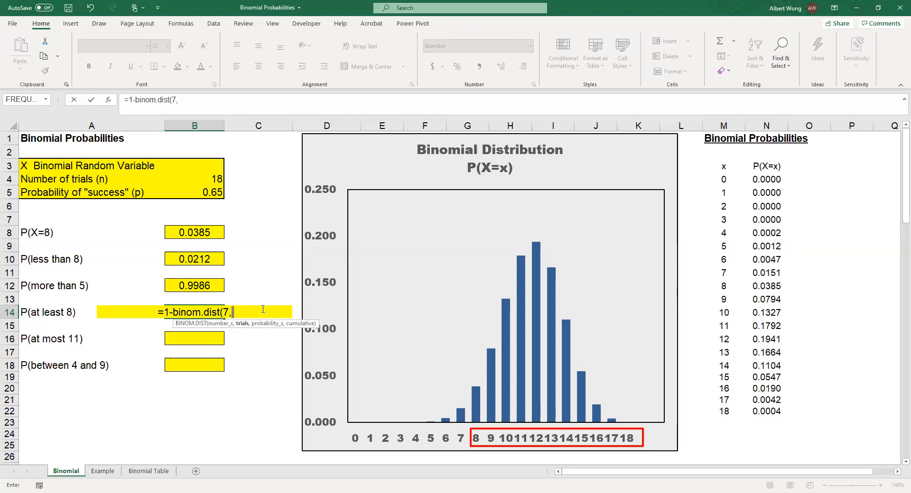
{"action": "type", "text": "18,0.65"}
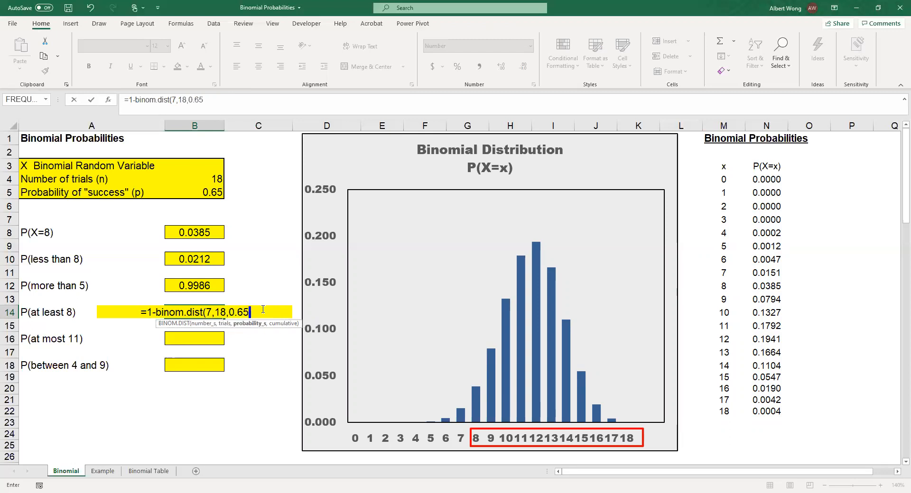
{"action": "type", "text": ",true)"}
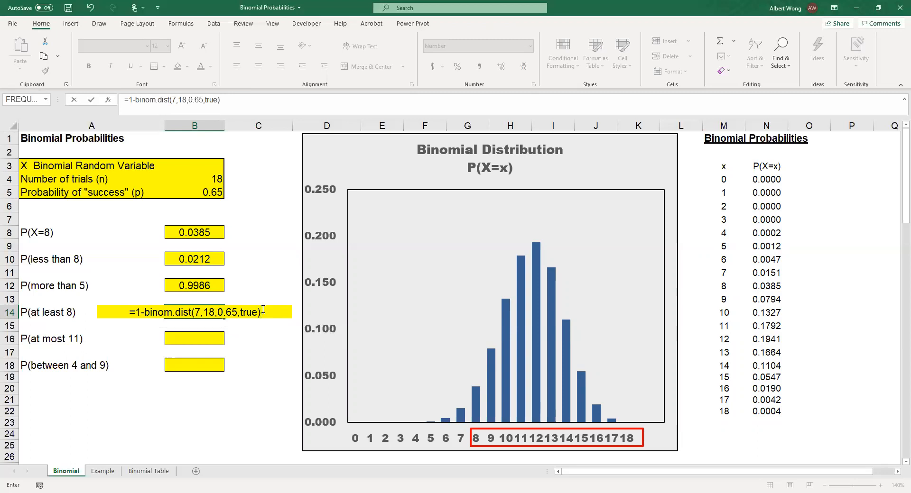
{"action": "key", "text": "Return"}
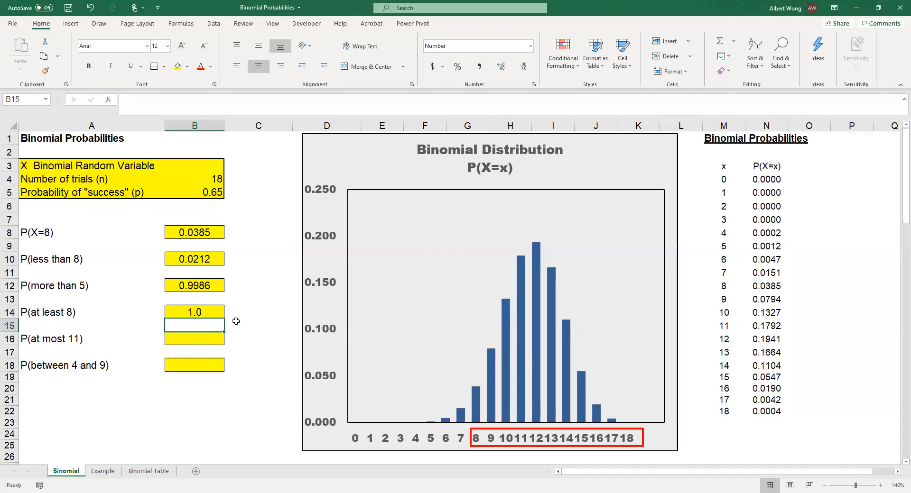
Format the cells B14 through B18 to display four decimal places.
{"action": "left_click_drag", "start_coordinate": [209, 314], "coordinate": [197, 364]}
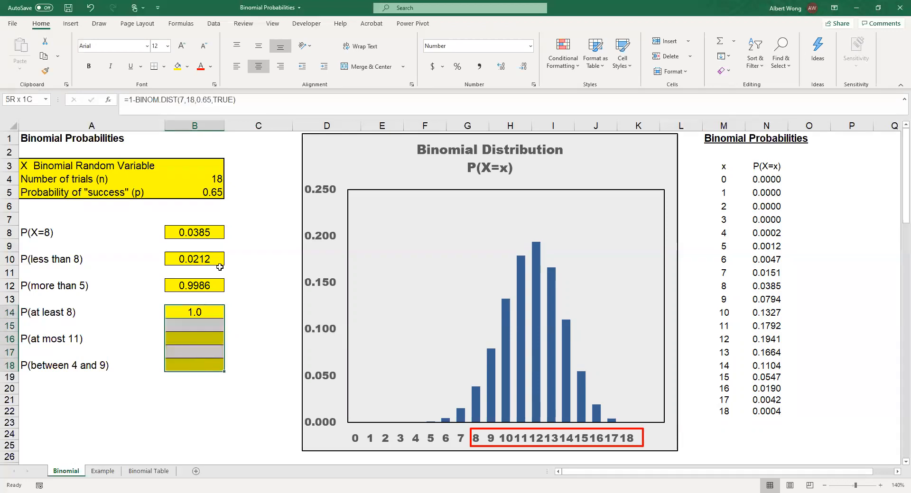
{"action": "left_click", "coordinate": [502, 67]}
{"action": "left_click", "coordinate": [502, 68]}
{"action": "left_click", "coordinate": [502, 68]}
Move and widen the red outline rectangle on the chart so it frames the horizontal axis labels 0 through 11.
{"action": "left_click", "coordinate": [194, 335]}
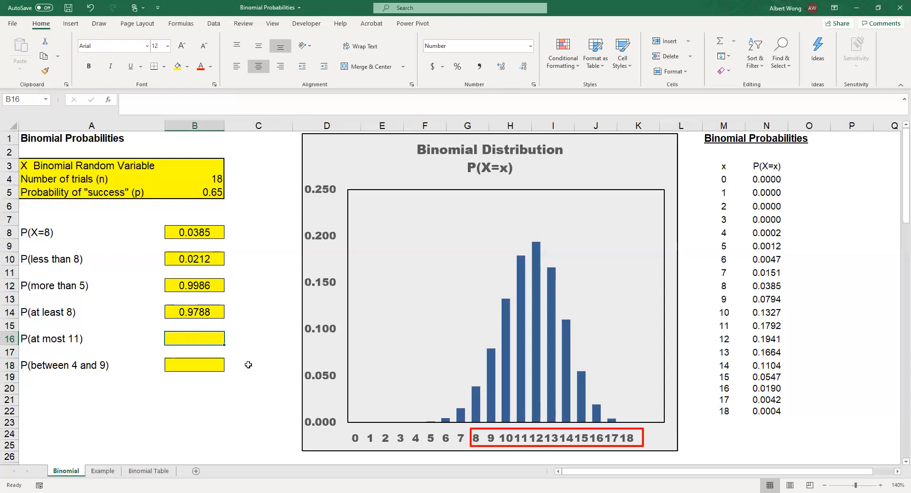
{"action": "left_click", "coordinate": [562, 430]}
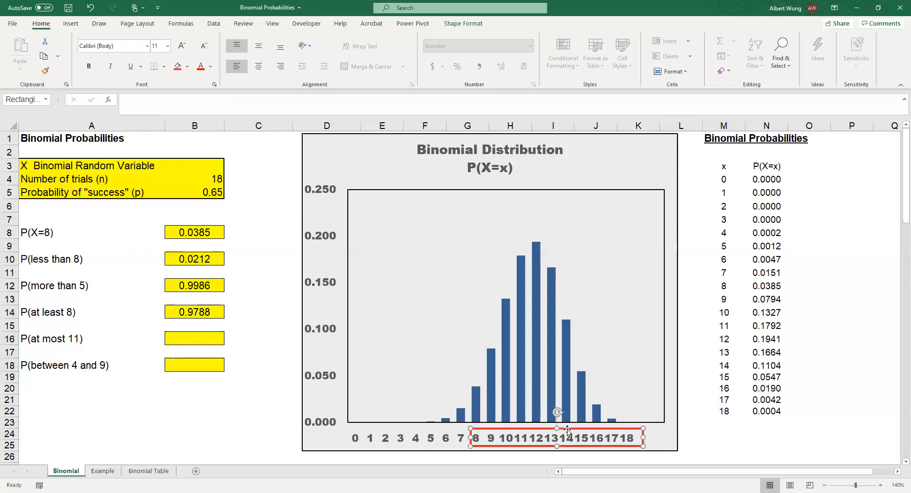
{"action": "left_click_drag", "start_coordinate": [558, 429], "coordinate": [445, 429]}
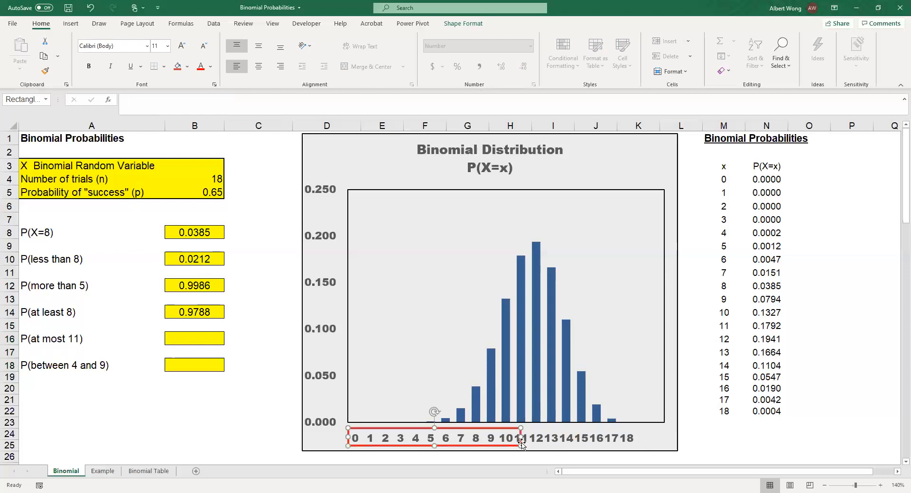
{"action": "left_click_drag", "start_coordinate": [521, 442], "coordinate": [527, 436]}
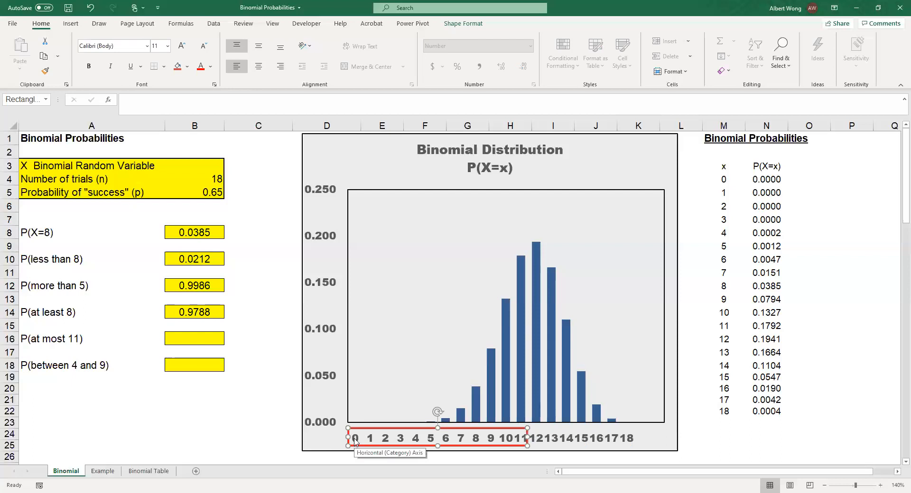
Calculate P(at most 11) in cell B16 with the formula =BINOM.DIST(11,18,0.65,TRUE).
{"action": "left_click", "coordinate": [186, 341]}
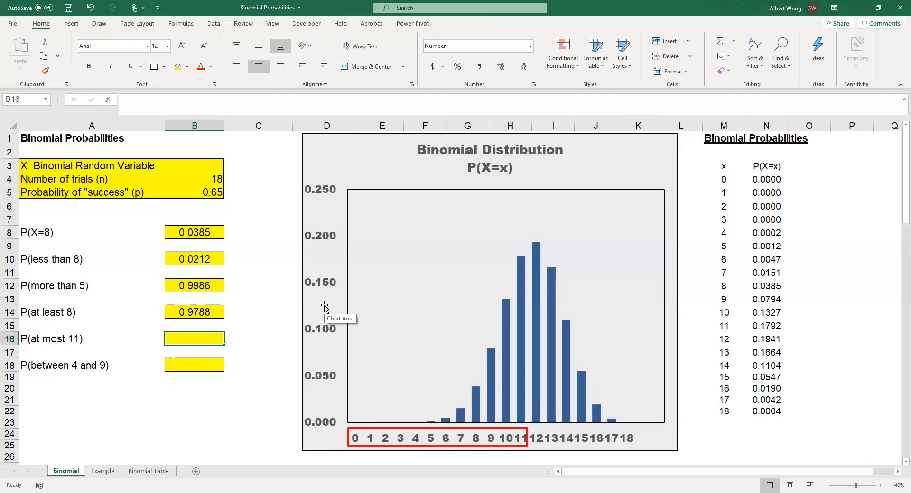
{"action": "type", "text": "="}
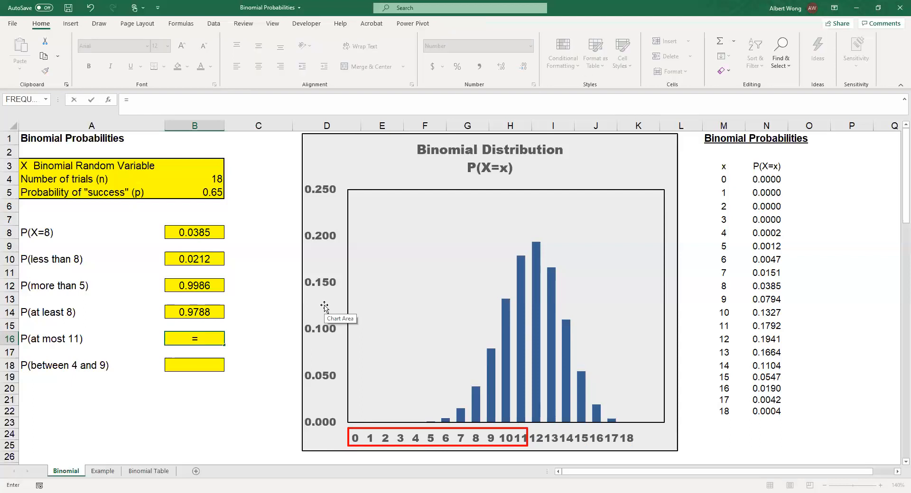
{"action": "type", "text": "binom."}
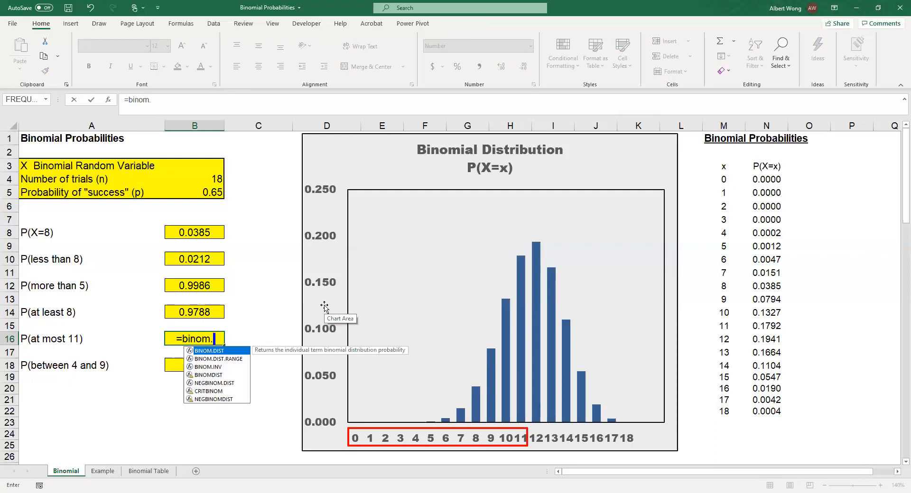
{"action": "type", "text": "dist("}
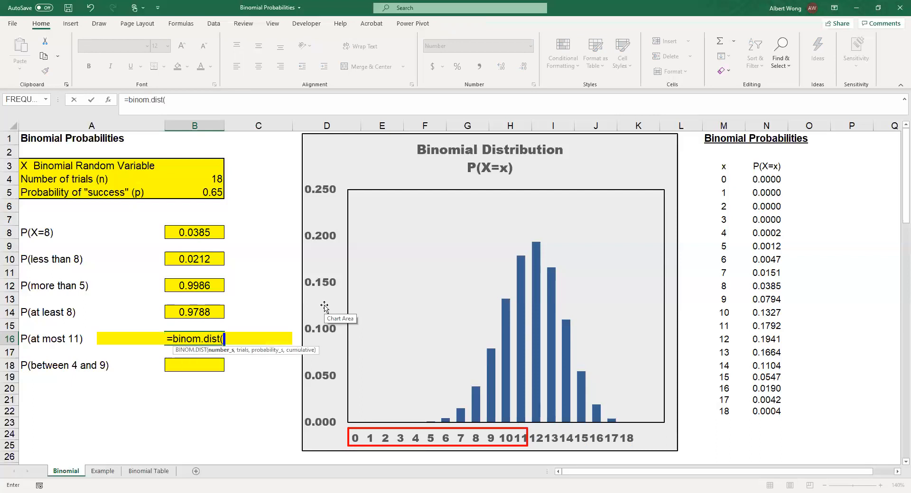
{"action": "type", "text": "11"}
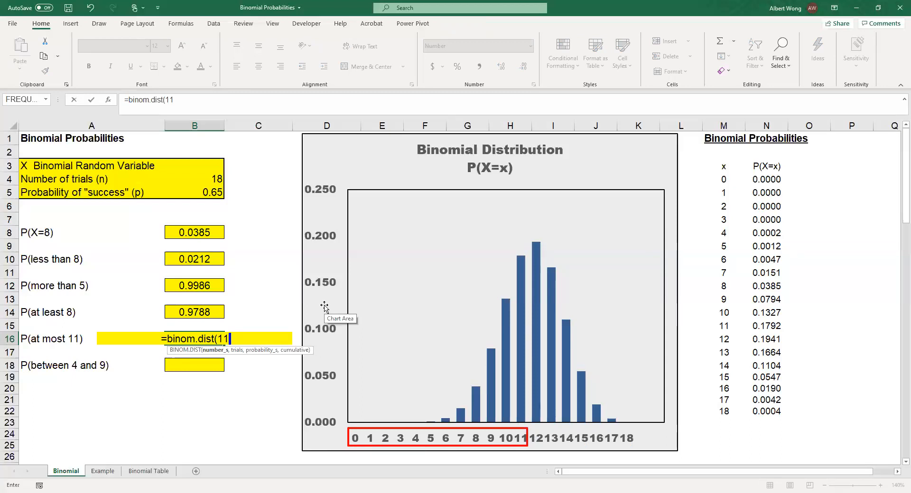
{"action": "type", "text": ",18,0.65,true)"}
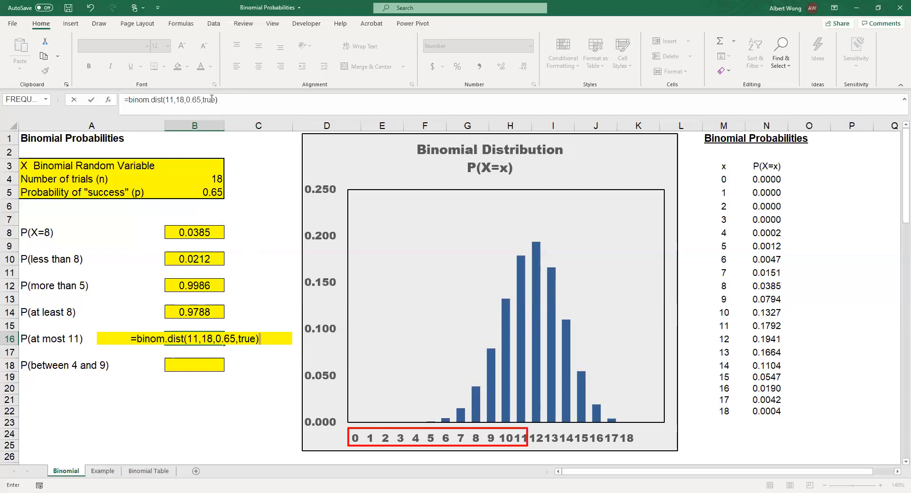
{"action": "key", "text": "Return"}
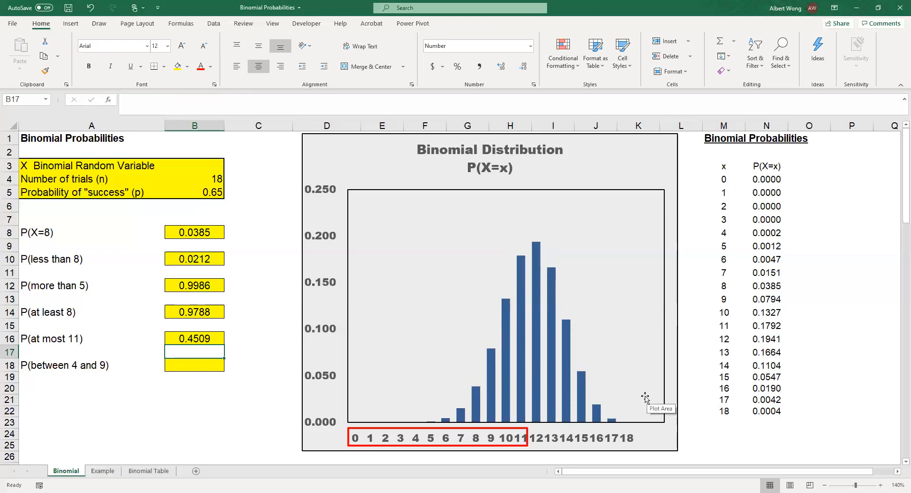
Move and narrow the red outline rectangle on the chart so it frames only the horizontal axis labels 4 through 9.
{"action": "left_click", "coordinate": [191, 366]}
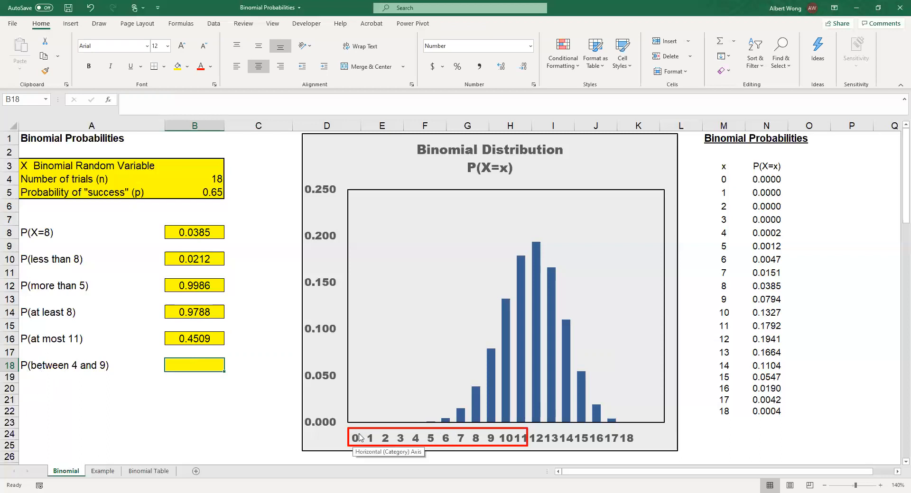
{"action": "left_click", "coordinate": [28, 365]}
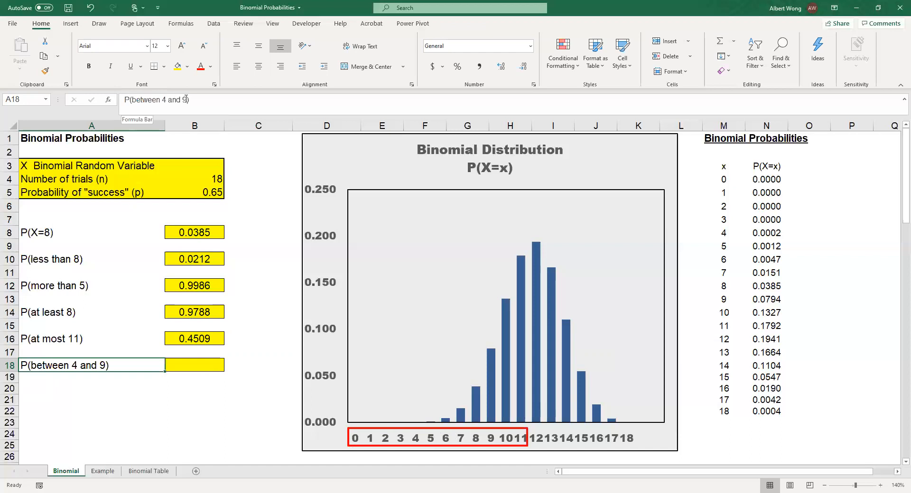
{"action": "left_click", "coordinate": [402, 430]}
{"action": "left_click_drag", "start_coordinate": [403, 430], "coordinate": [412, 429]}
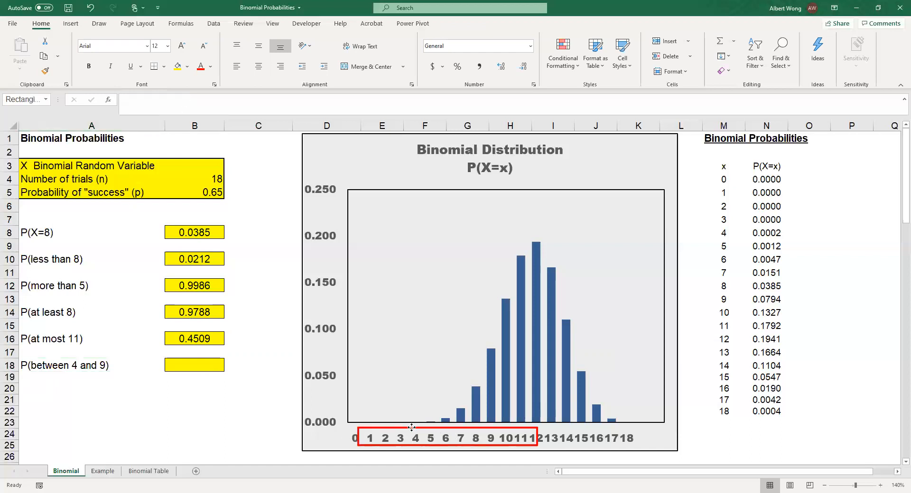
{"action": "left_click_drag", "start_coordinate": [358, 438], "coordinate": [409, 439]}
{"action": "left_click_drag", "start_coordinate": [538, 437], "coordinate": [498, 433]}
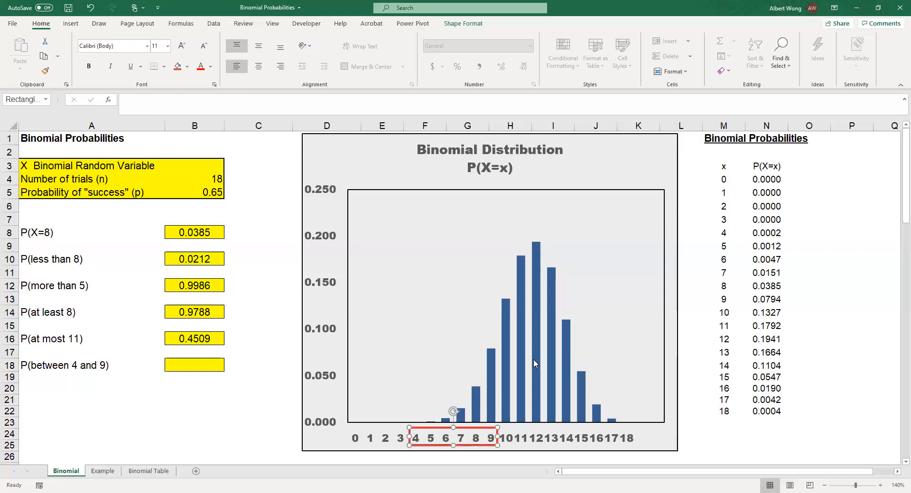
{"action": "left_click", "coordinate": [629, 334]}
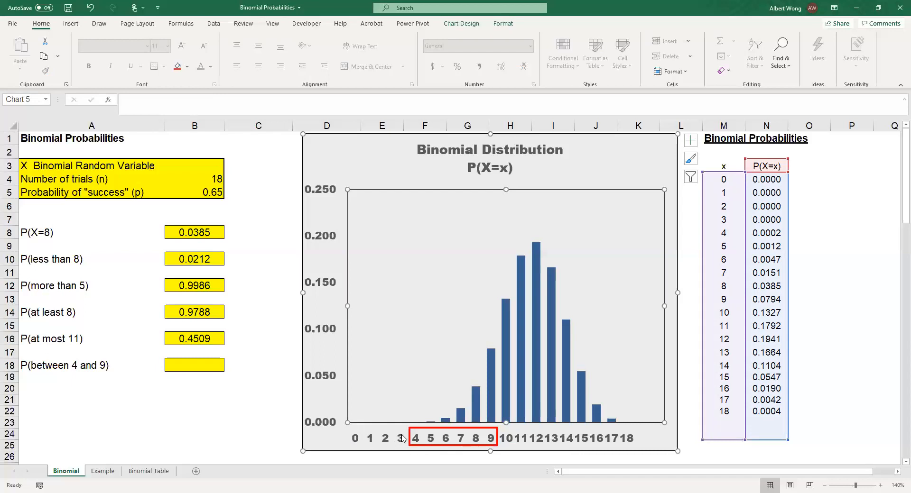
Begin the P(between 4 and 9) formula in cell B18 with the cumulative term =bino.dist(9,18,0.65,true).
{"action": "left_click", "coordinate": [191, 366]}
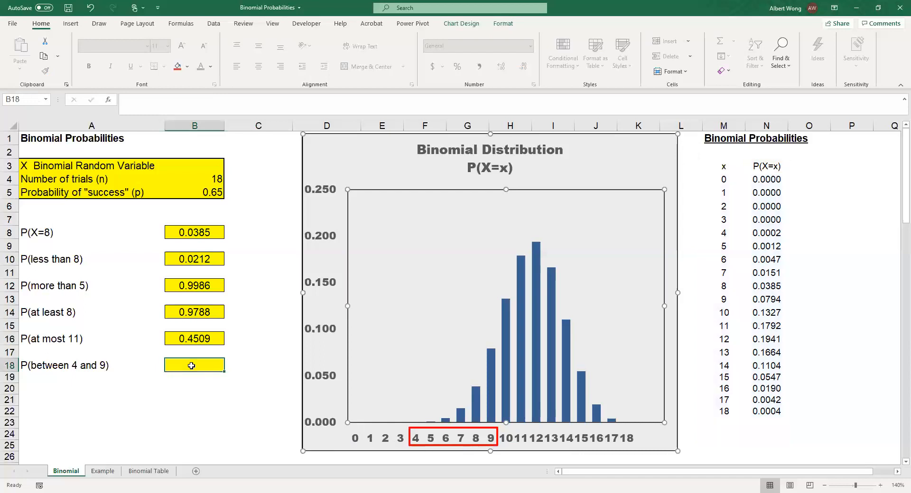
{"action": "type", "text": "="}
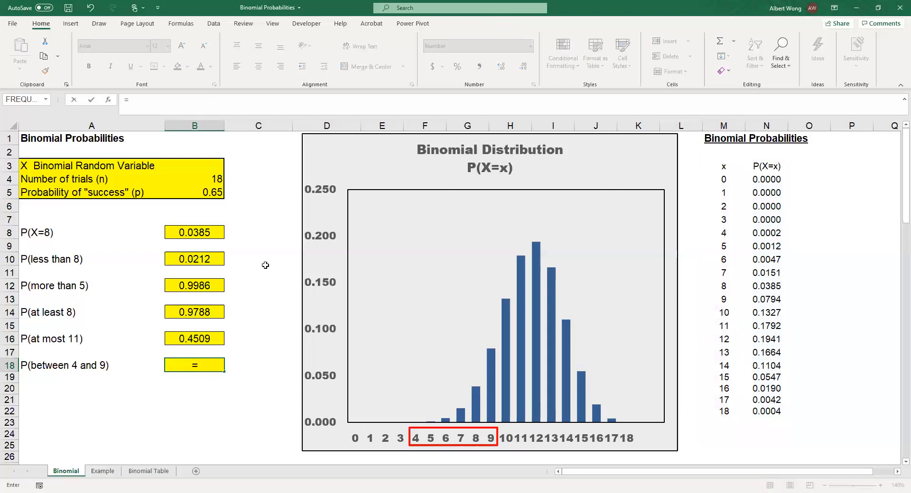
{"action": "type", "text": "bino.dist("}
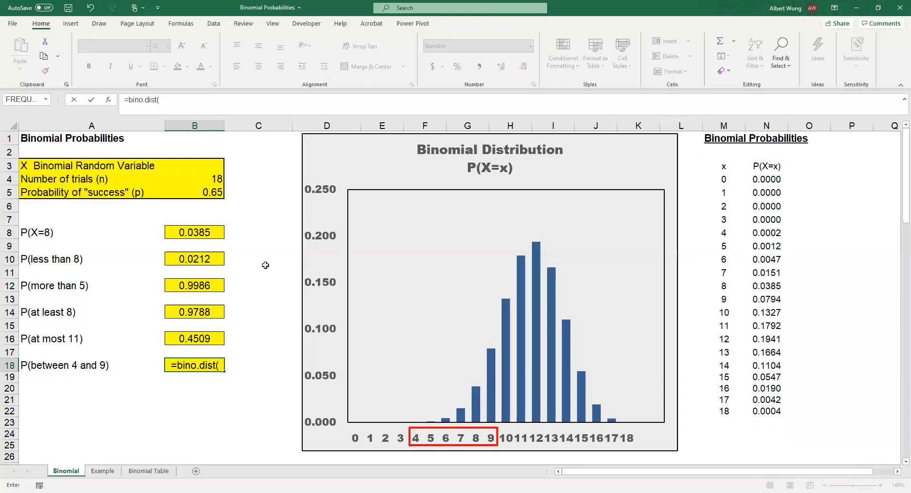
{"action": "type", "text": "9,18,0.65,t"}
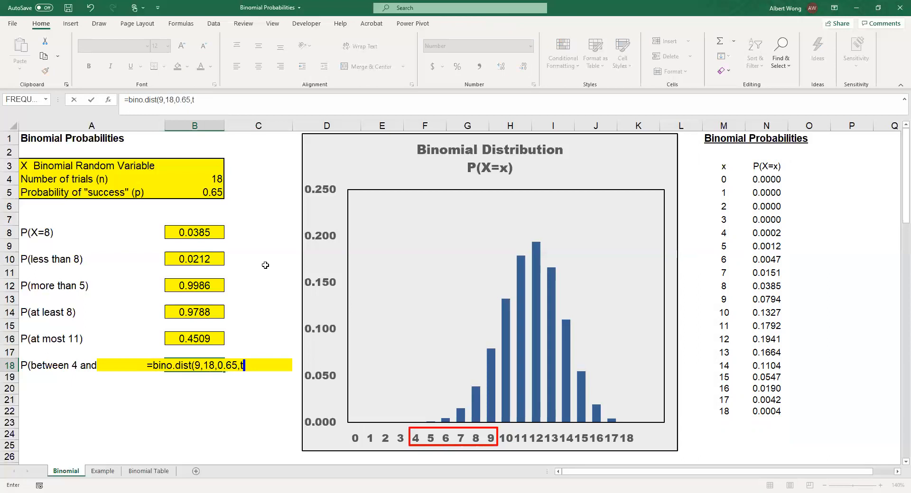
{"action": "type", "text": "rue)"}
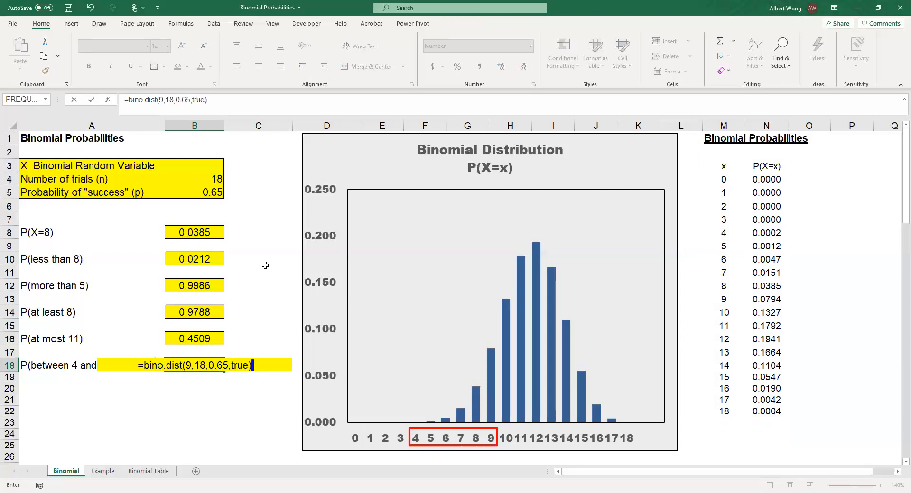
Extend the formula in cell B18 by subtracting the cumulative term binom.dist(3,18,0.65,true), and enter it.
{"action": "left_click", "coordinate": [226, 99]}
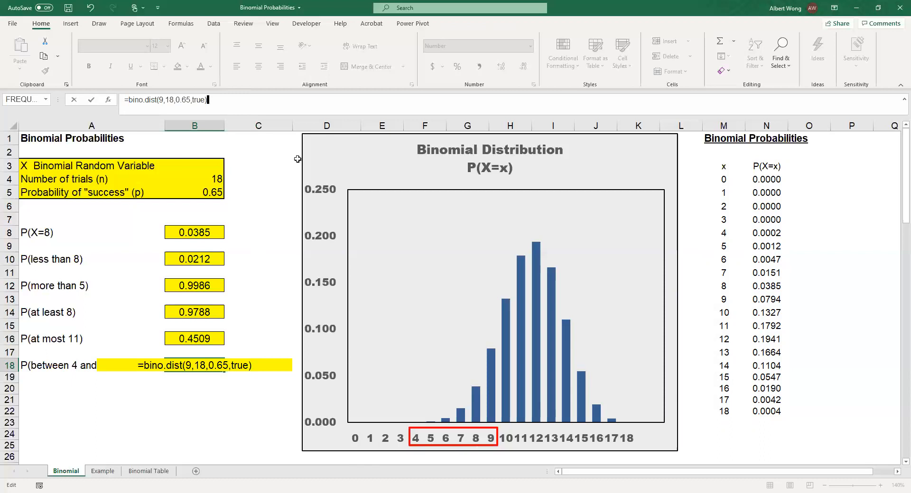
{"action": "type", "text": "-"}
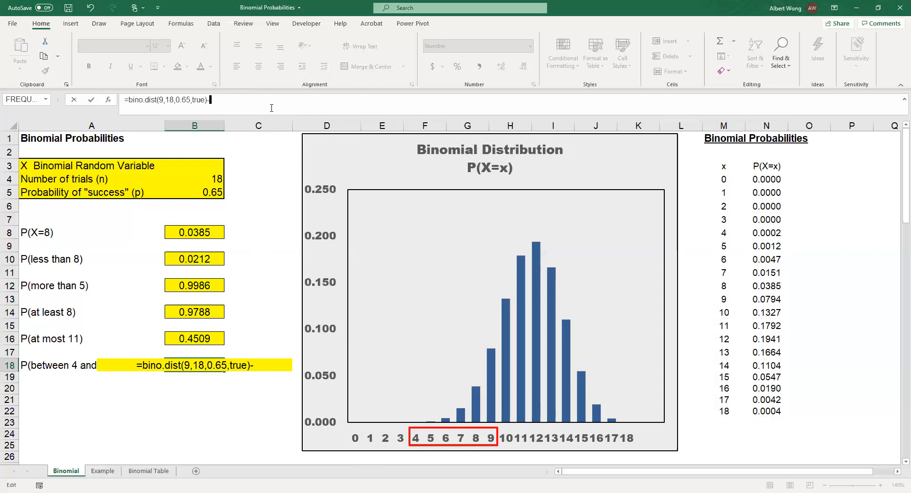
{"action": "type", "text": "binom."}
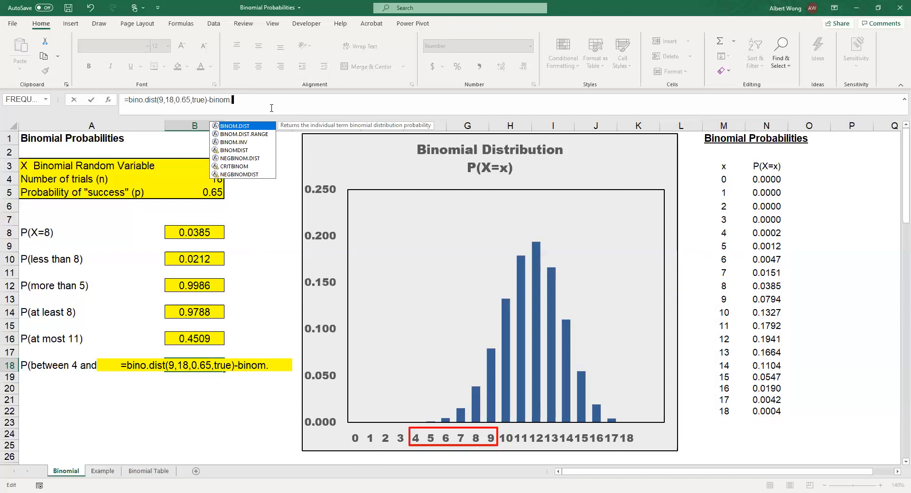
{"action": "type", "text": "dist"}
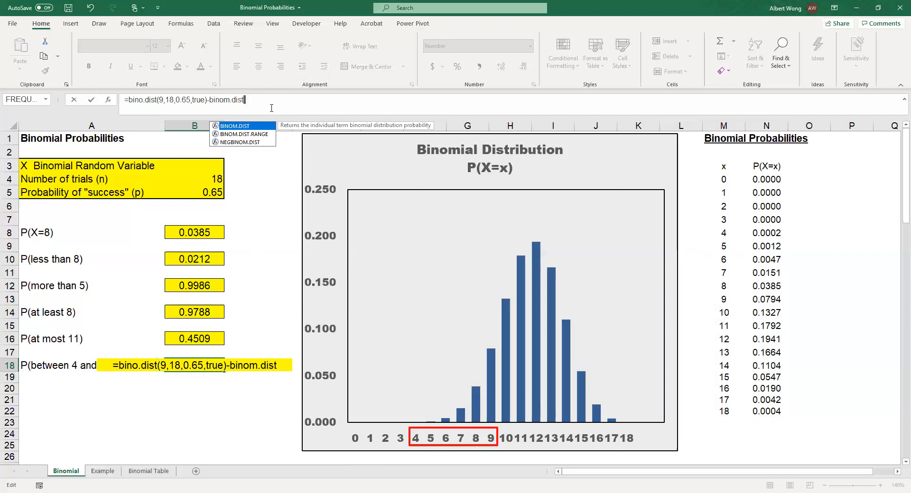
{"action": "type", "text": "(3,18"}
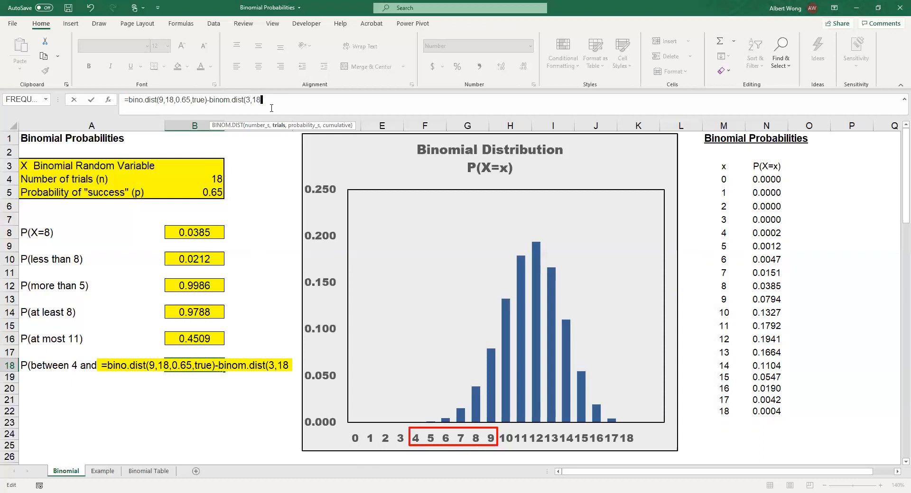
{"action": "type", "text": ",0"}
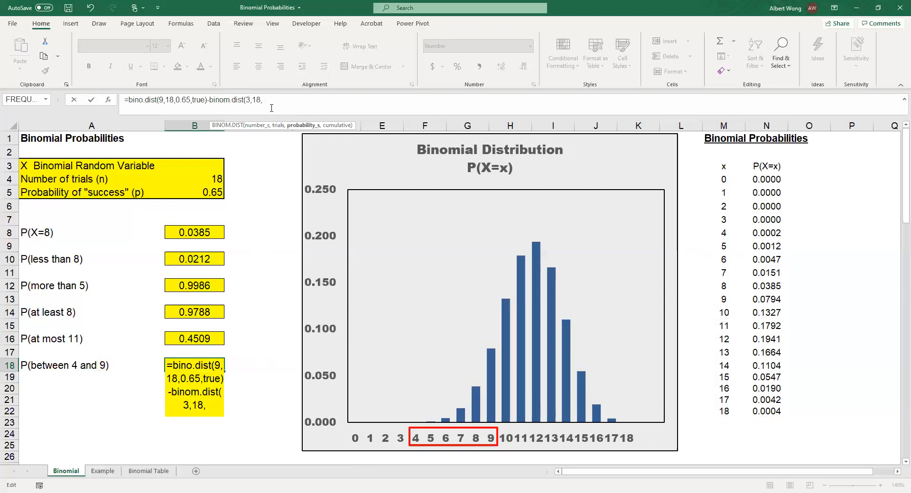
{"action": "type", "text": ".65,true)"}
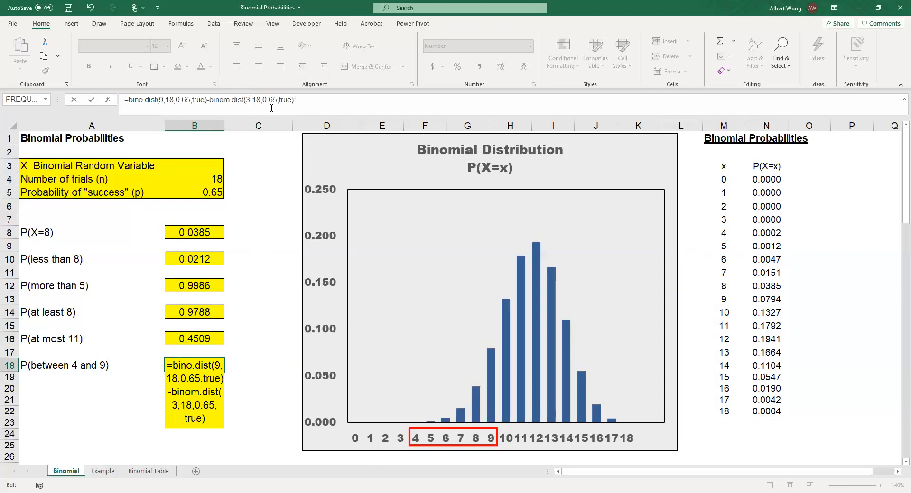
{"action": "key", "text": "Return"}
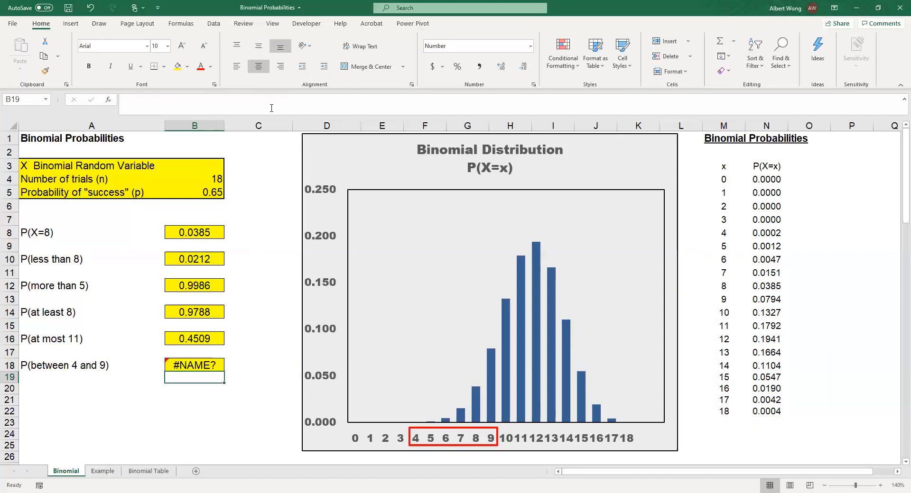
Correct the misspelled function name bino.dist to binom.dist in cell B18's formula, and check the corrected formula.
{"action": "left_click", "coordinate": [203, 367]}
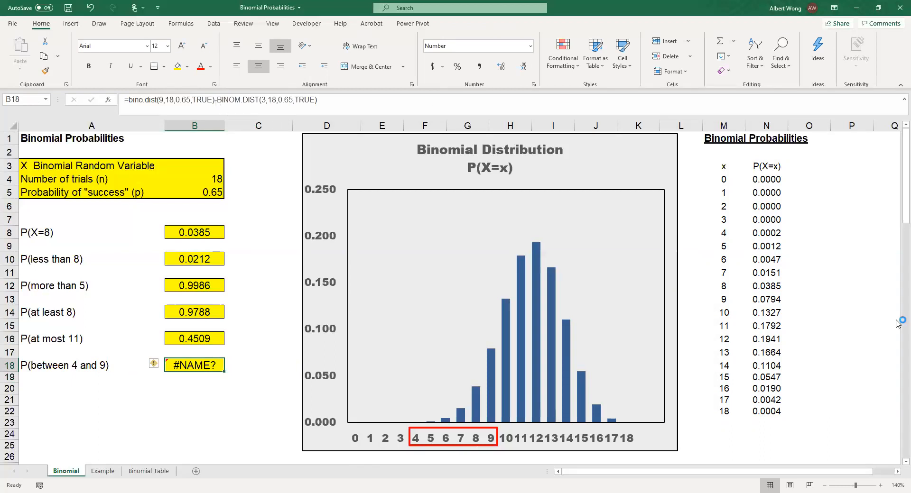
{"action": "left_click", "coordinate": [143, 100]}
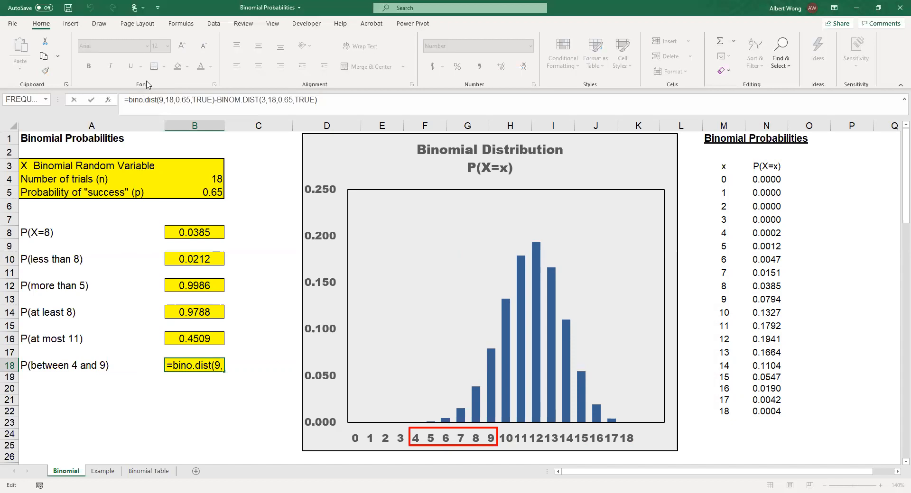
{"action": "type", "text": "m"}
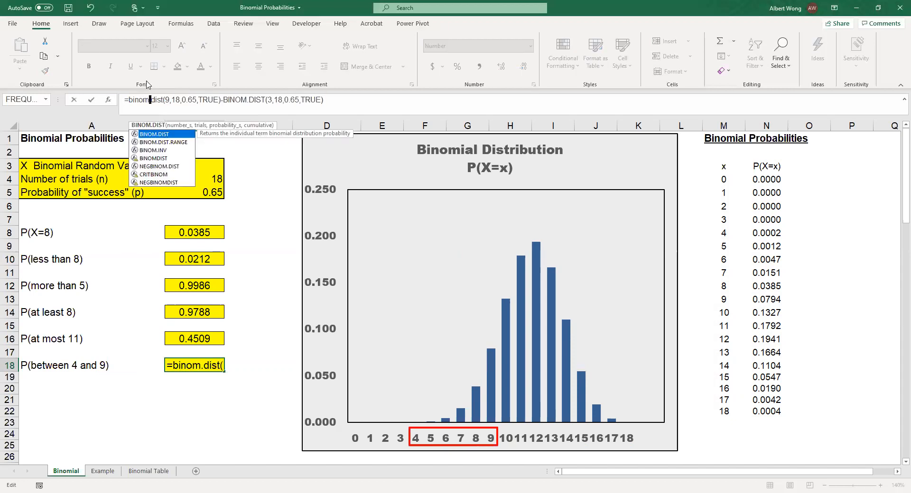
{"action": "key", "text": "Return"}
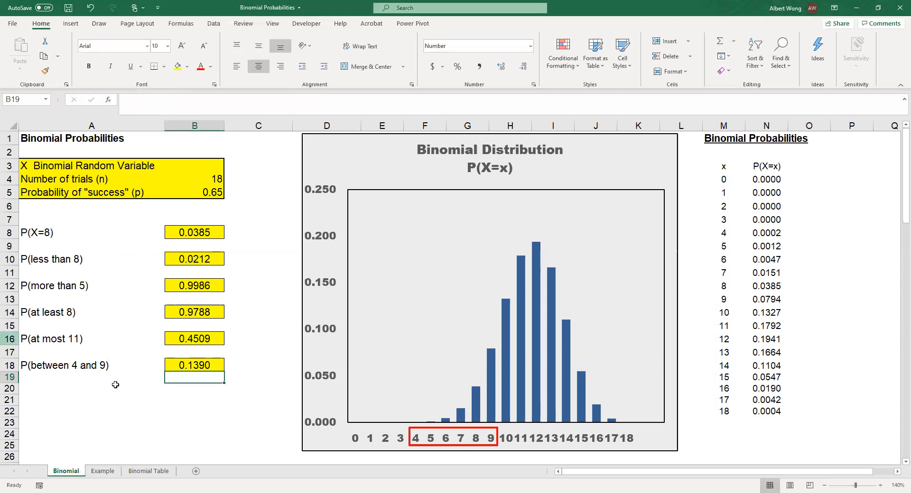
{"action": "left_click", "coordinate": [178, 365]}
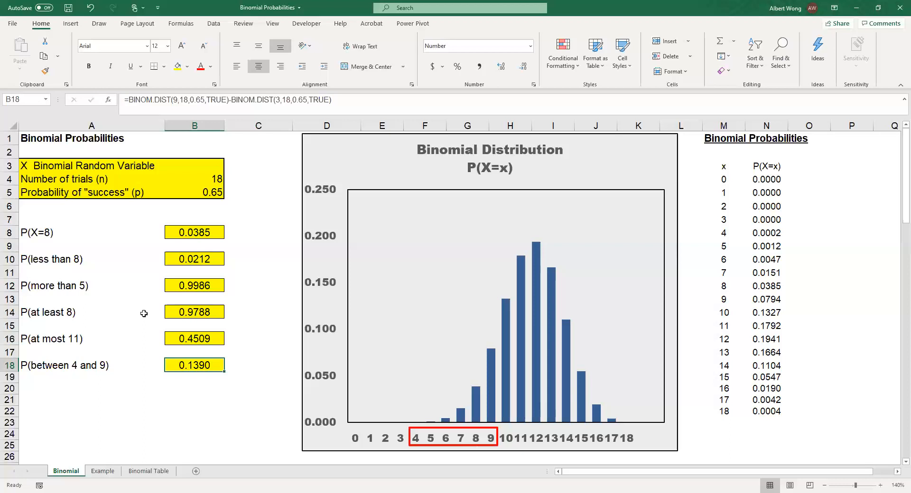
On the Example sheet, enter the label P(X=10)= in cell A5 below the question about exactly 10 purchasers.
{"action": "left_click", "coordinate": [116, 472]}
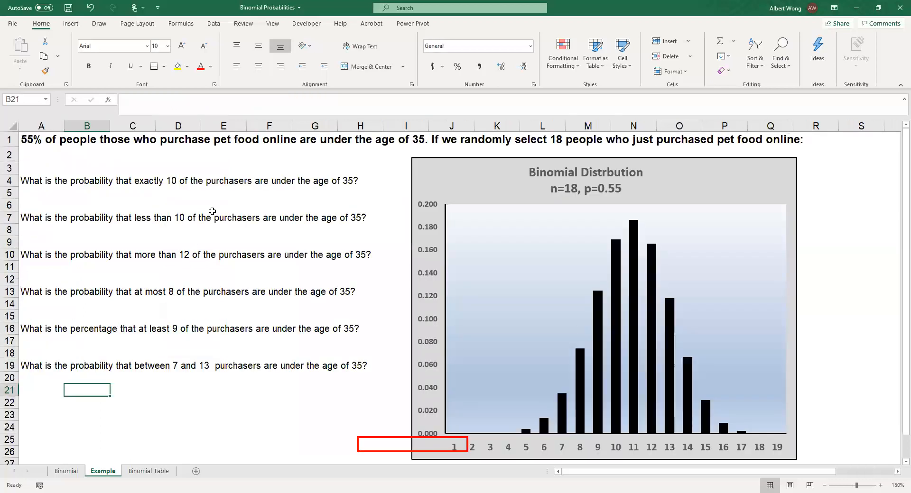
{"action": "left_click", "coordinate": [40, 144]}
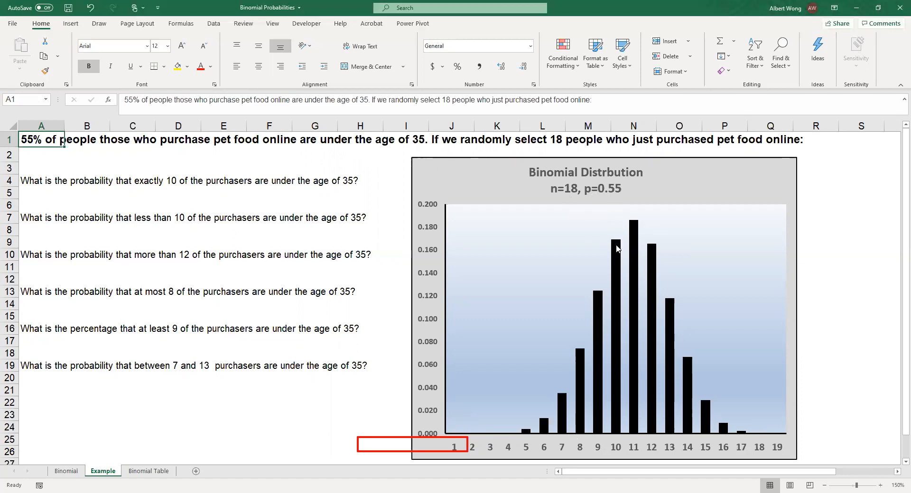
{"action": "mouse_move", "coordinate": [618, 250]}
{"action": "mouse_move", "coordinate": [612, 274]}
{"action": "mouse_move", "coordinate": [650, 289]}
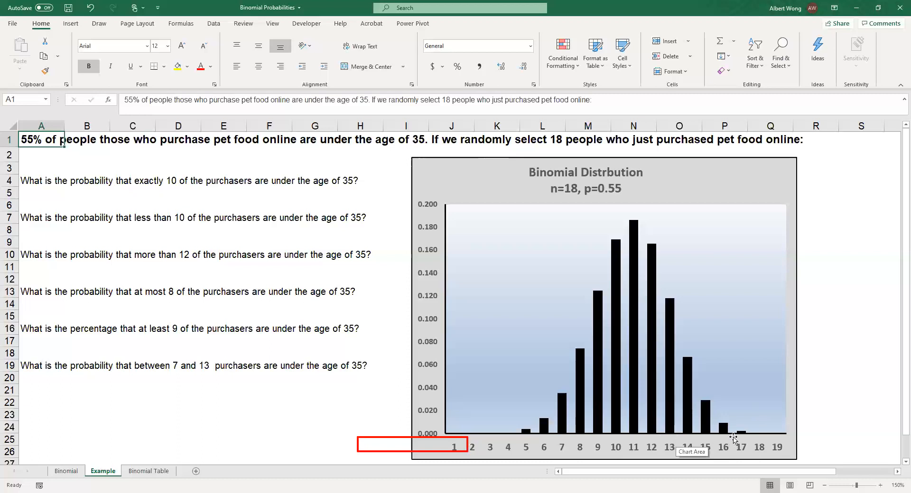
{"action": "left_click", "coordinate": [32, 195]}
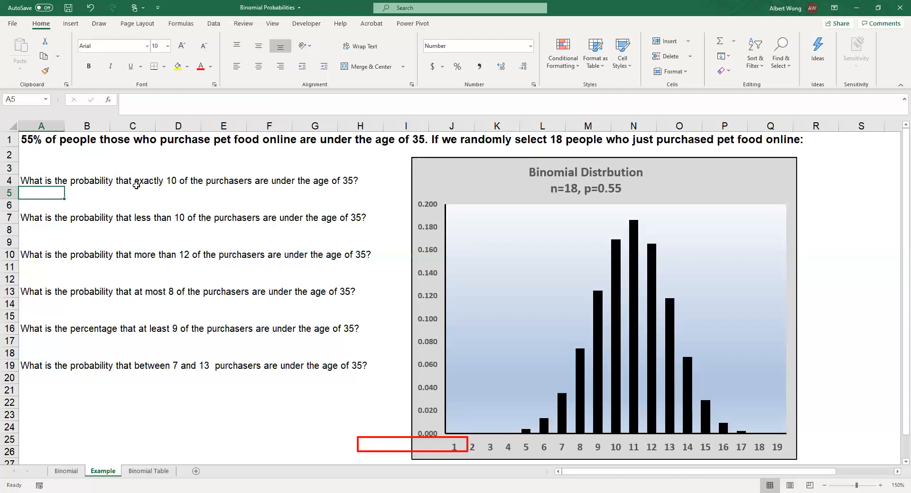
{"action": "type", "text": "P(X=10)="}
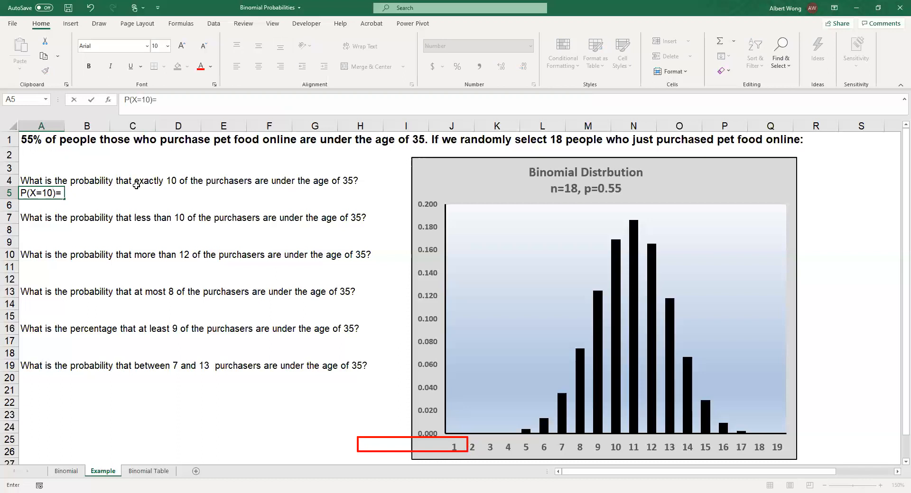
{"action": "key", "text": "Return"}
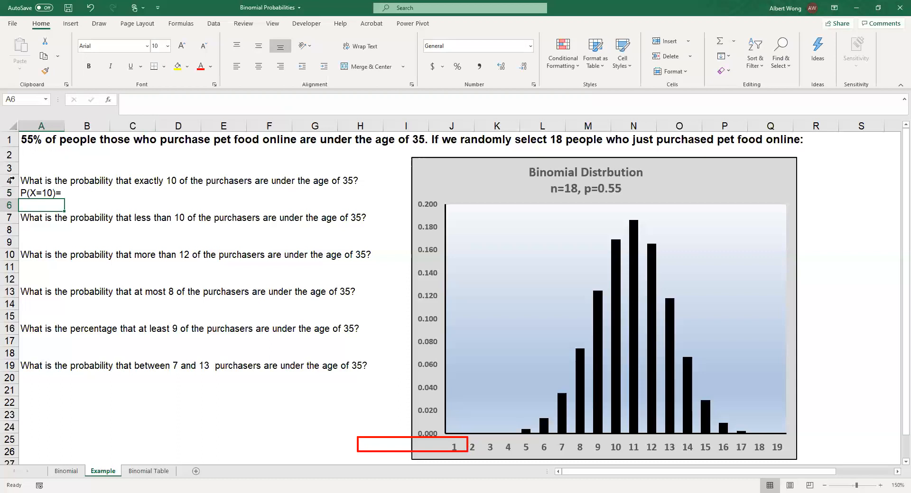
Define the random variable in cell A3 as "Let X=number of purchasers who are under the age of 35".
{"action": "left_click", "coordinate": [23, 165]}
{"action": "type", "text": "Let X"}
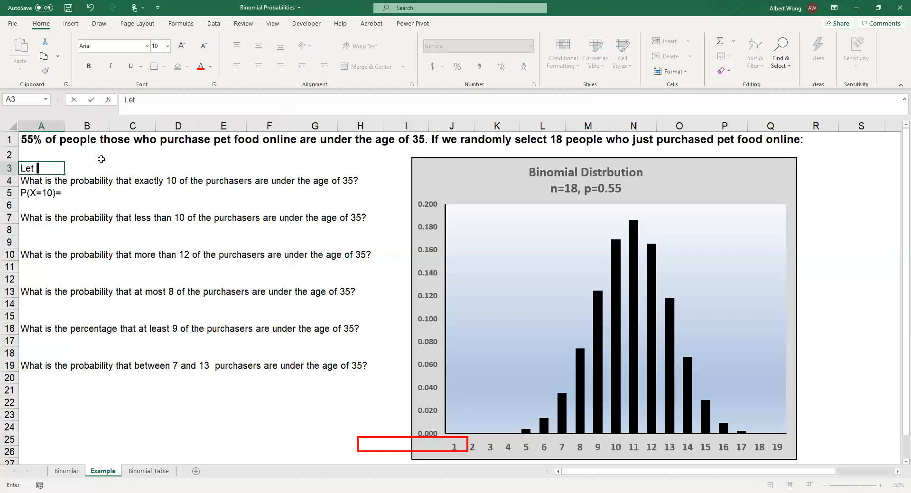
{"action": "type", "text": "=number "}
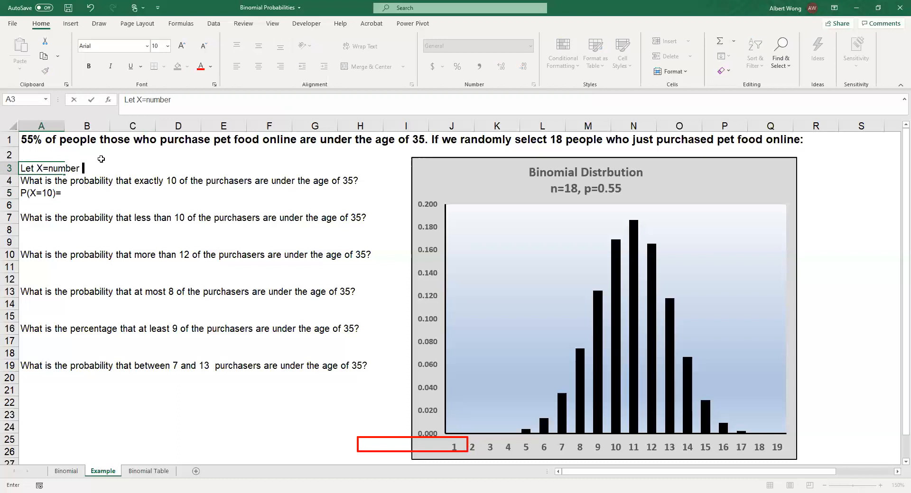
{"action": "type", "text": "of purchasers "}
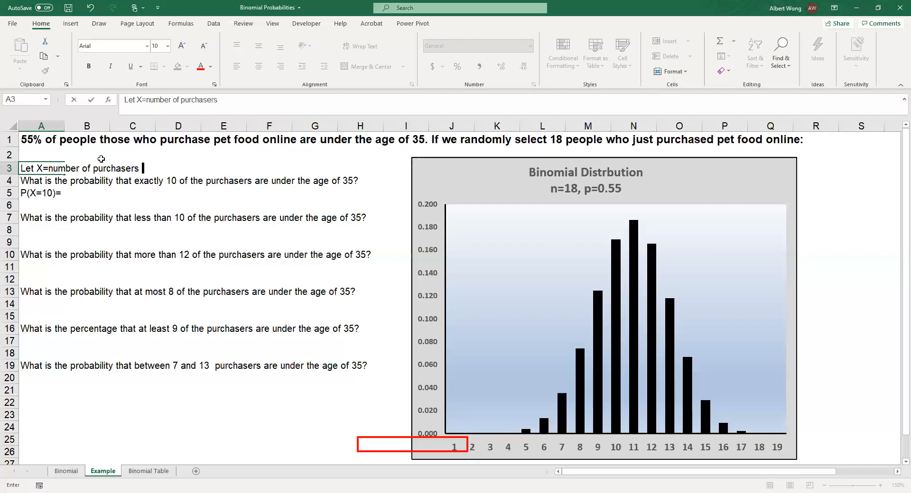
{"action": "type", "text": "who are the"}
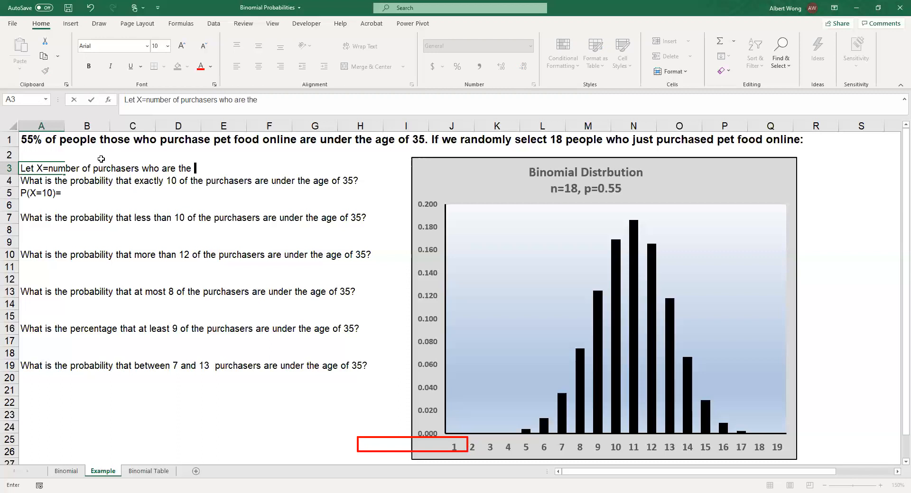
{"action": "key", "text": "BackSpace"}
{"action": "key", "text": "BackSpace"}
{"action": "key", "text": "BackSpace"}
{"action": "key", "text": "BackSpace"}
{"action": "type", "text": "under the age of 35"}
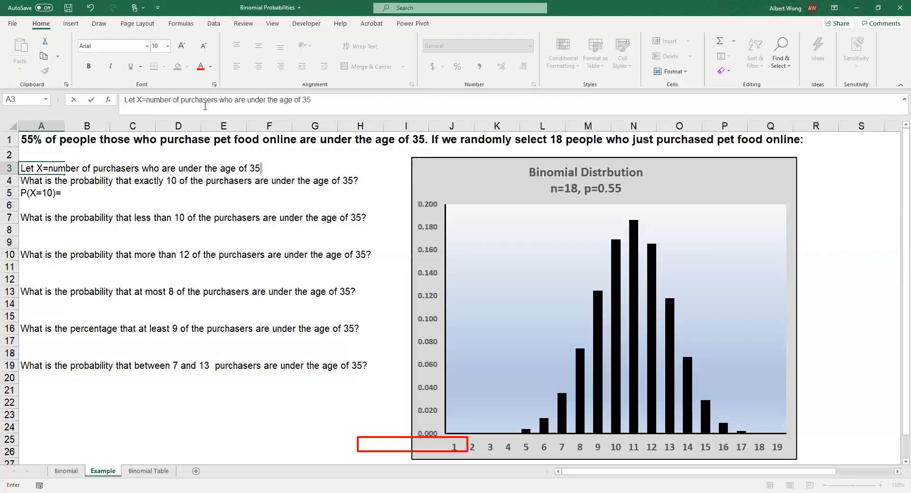
{"action": "left_click", "coordinate": [36, 195]}
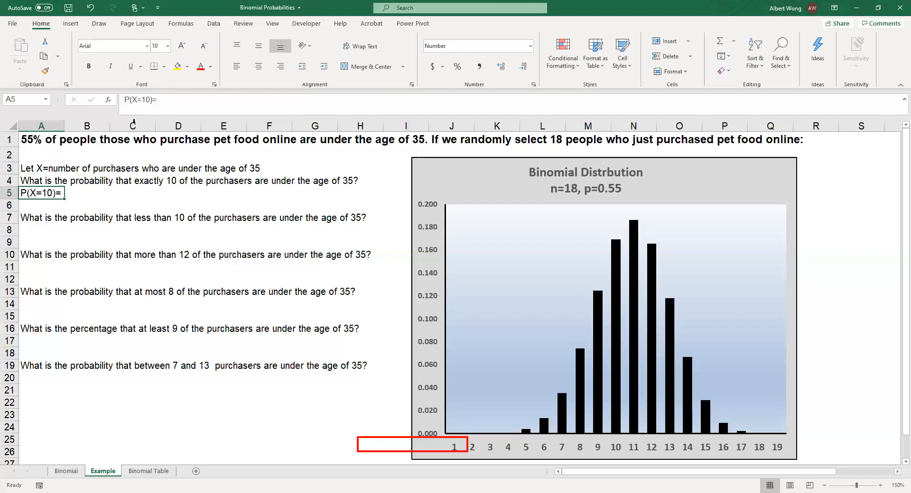
Calculate the probability of exactly 10 purchasers in cell C5 with =binom.dist(10,18,0.55,false).
{"action": "left_click", "coordinate": [170, 102]}
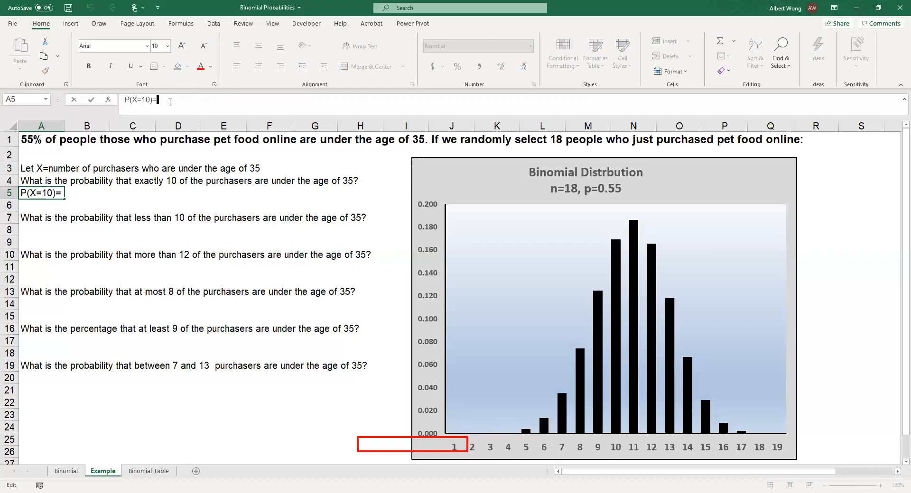
{"action": "left_click", "coordinate": [112, 193]}
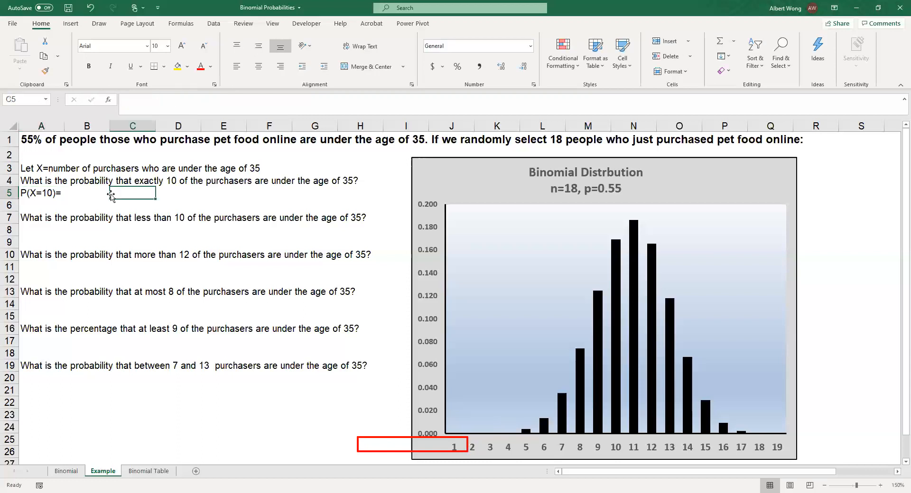
{"action": "type", "text": "="}
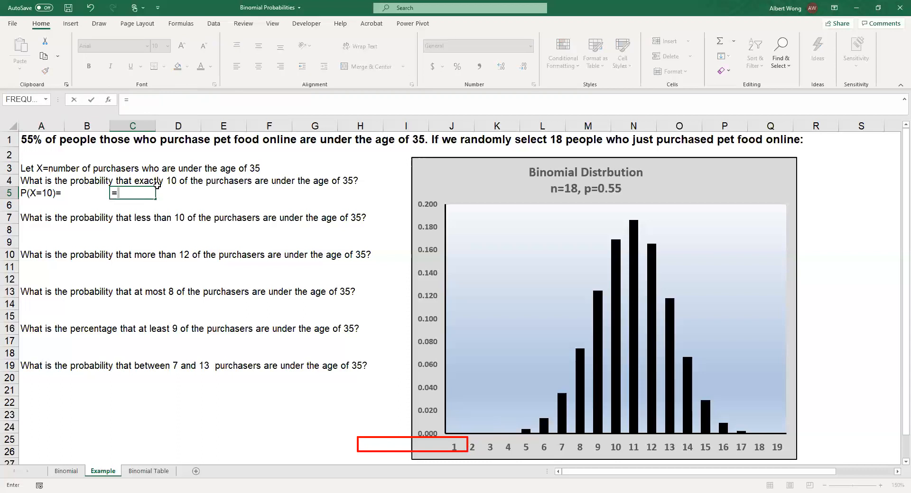
{"action": "type", "text": "binom.dist"}
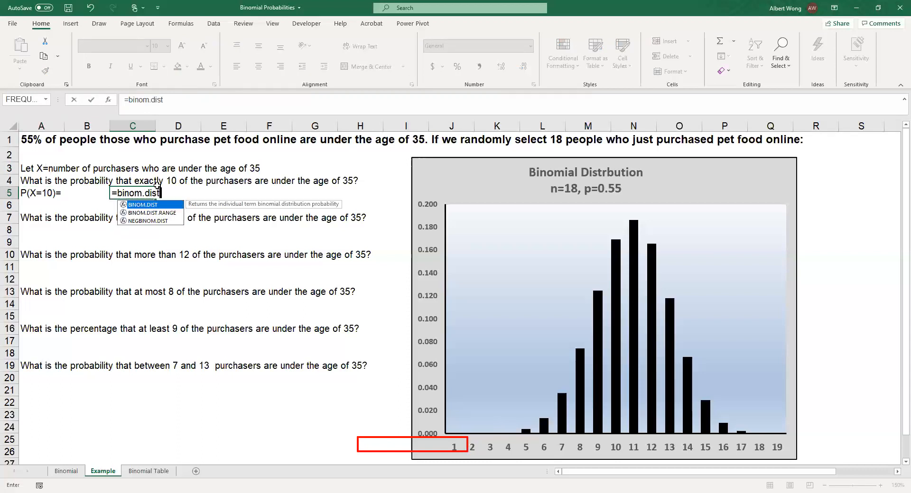
{"action": "type", "text": "(10"}
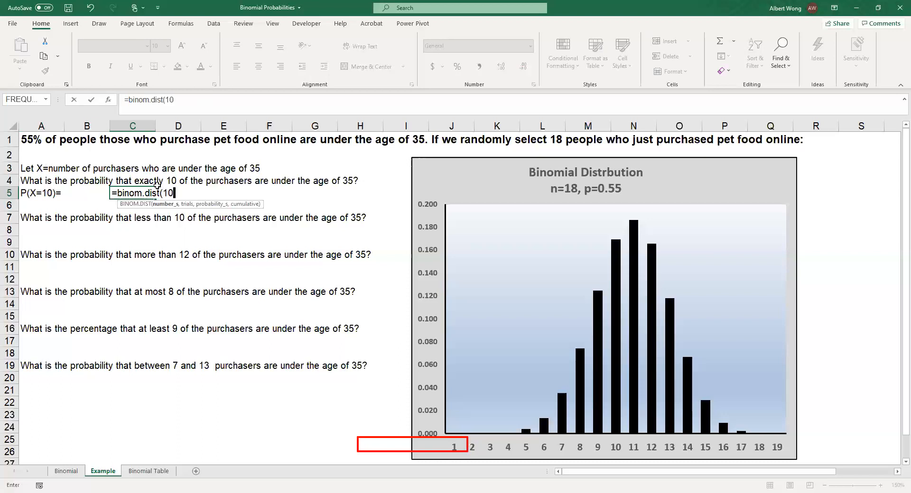
{"action": "type", "text": ",18,"}
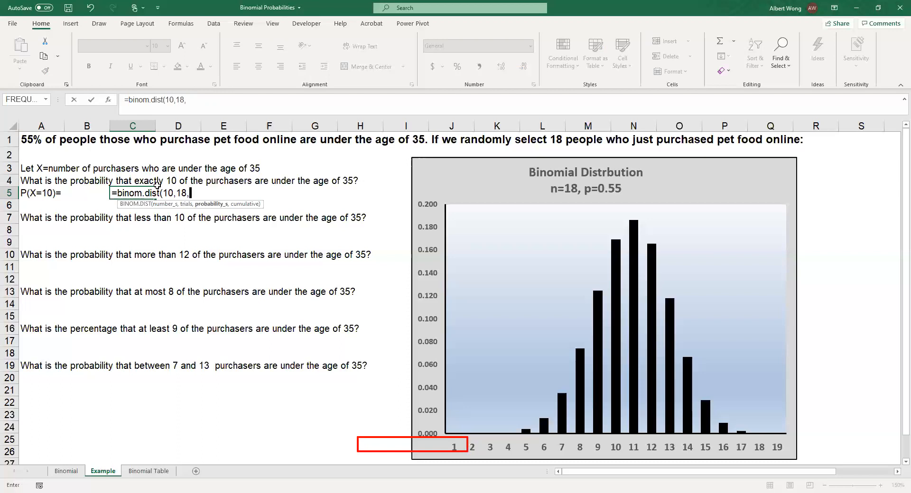
{"action": "type", "text": "0.55,"}
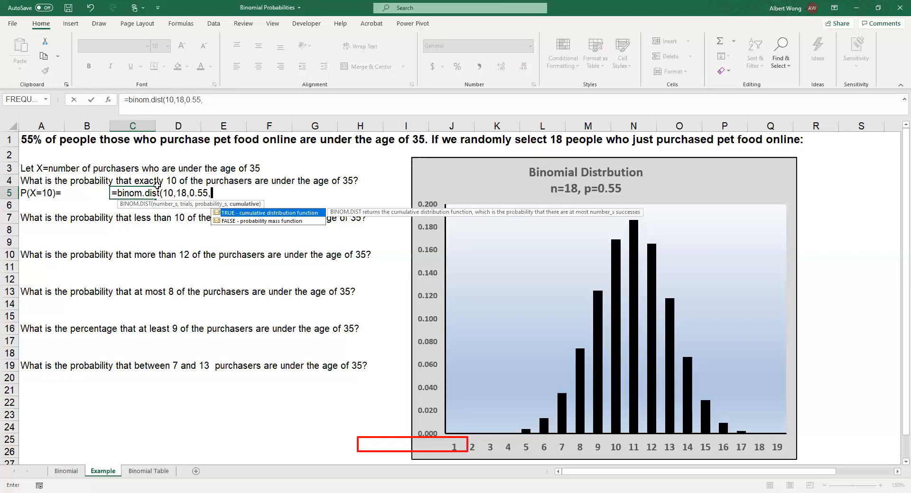
{"action": "type", "text": "false)"}
{"action": "key", "text": "Return"}
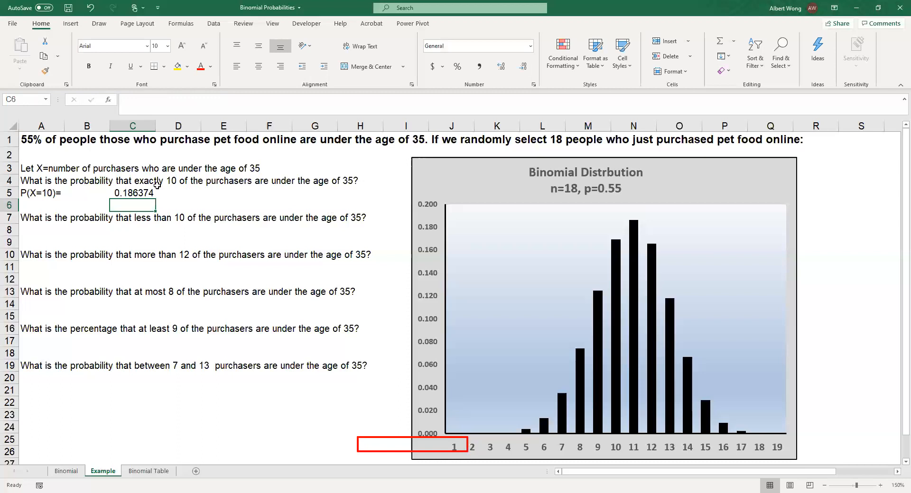
Reduce the displayed precision of the probability in cell C5 to four decimal places.
{"action": "left_click", "coordinate": [137, 195]}
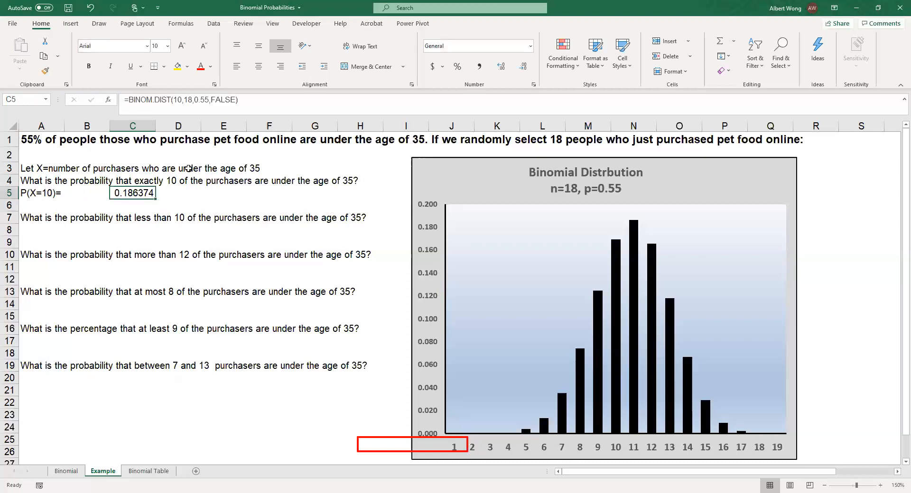
{"action": "left_click", "coordinate": [523, 67]}
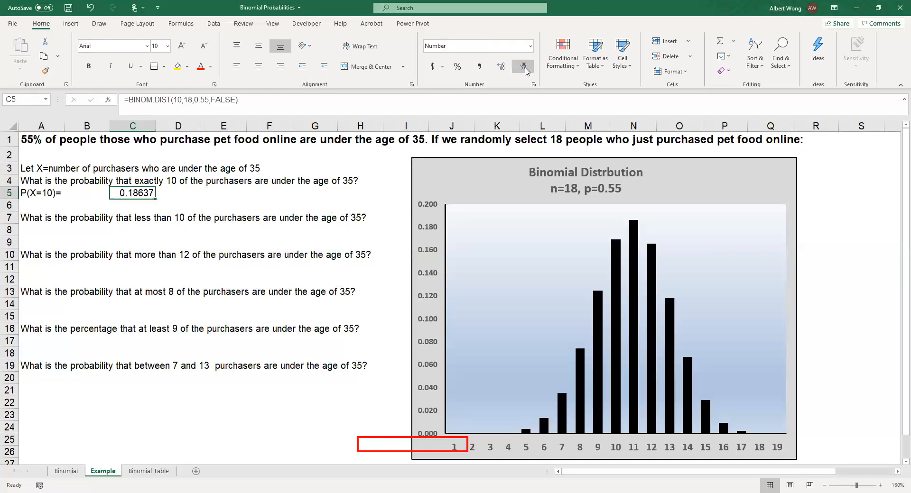
{"action": "left_click", "coordinate": [525, 70]}
Note the distribution parameters n=18,p=0.55 in cell G3 beside the definition of X.
{"action": "left_click", "coordinate": [40, 168]}
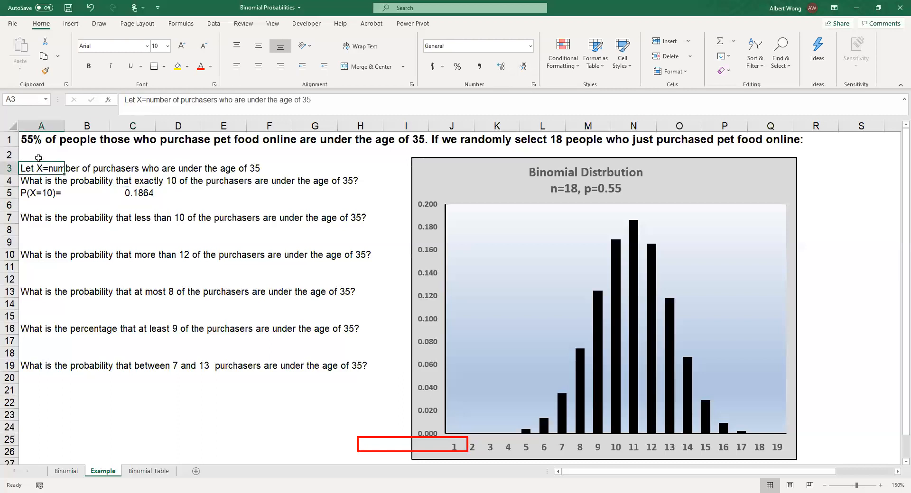
{"action": "left_click", "coordinate": [304, 168]}
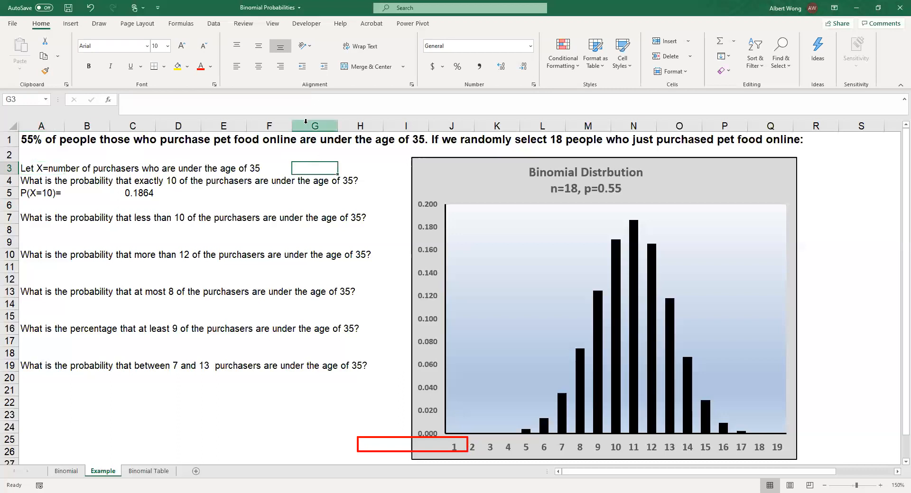
{"action": "type", "text": "n"}
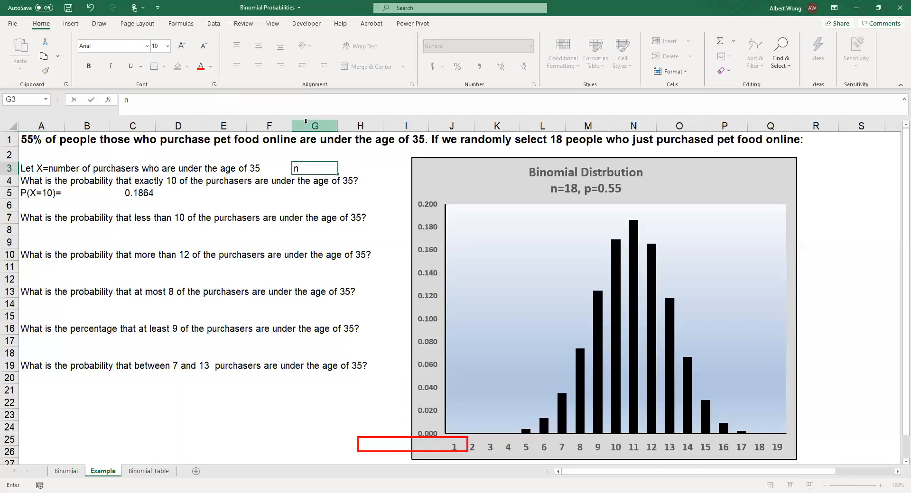
{"action": "type", "text": "=18,p=0.55"}
{"action": "left_click", "coordinate": [293, 201]}
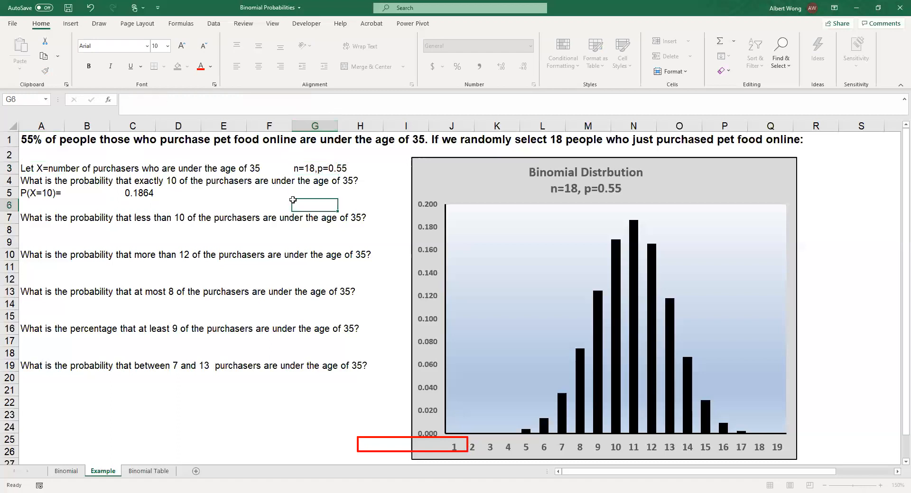
Move the red rectangle along the chart's horizontal axis and widen it to frame the labels 1 through 9.
{"action": "left_click", "coordinate": [32, 231]}
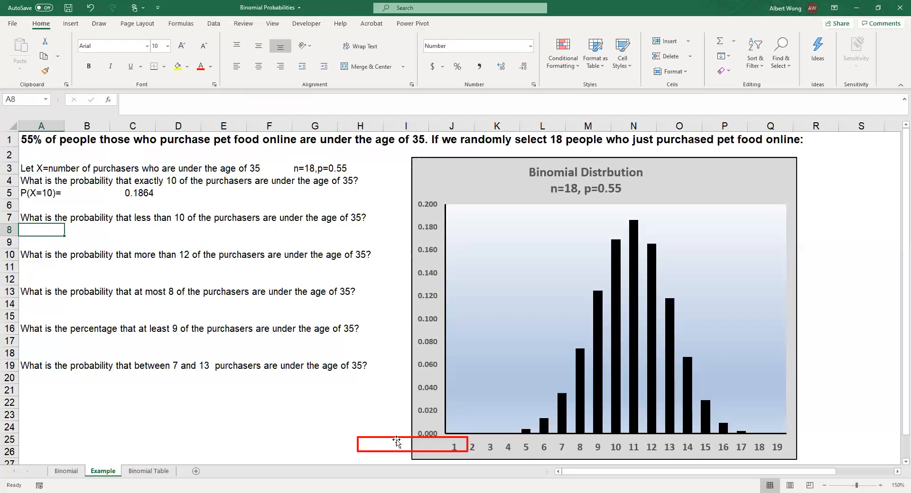
{"action": "left_click_drag", "start_coordinate": [397, 440], "coordinate": [483, 441]}
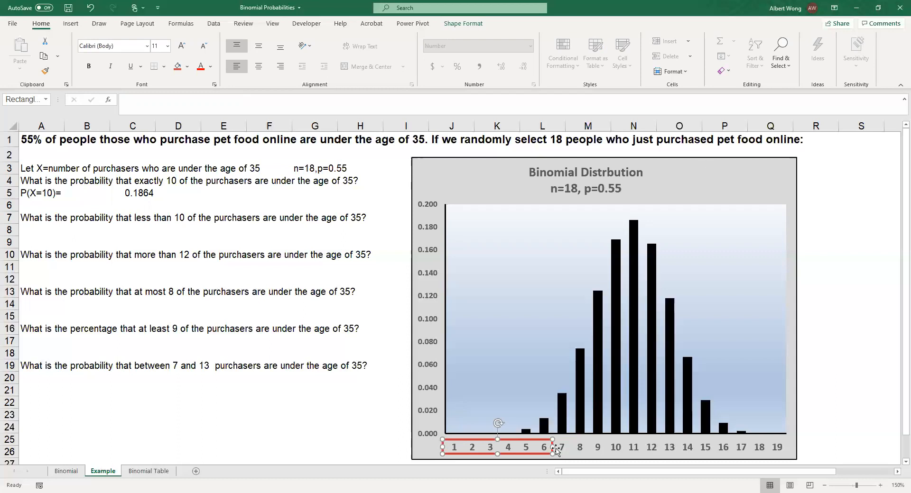
{"action": "left_click_drag", "start_coordinate": [554, 447], "coordinate": [561, 447]}
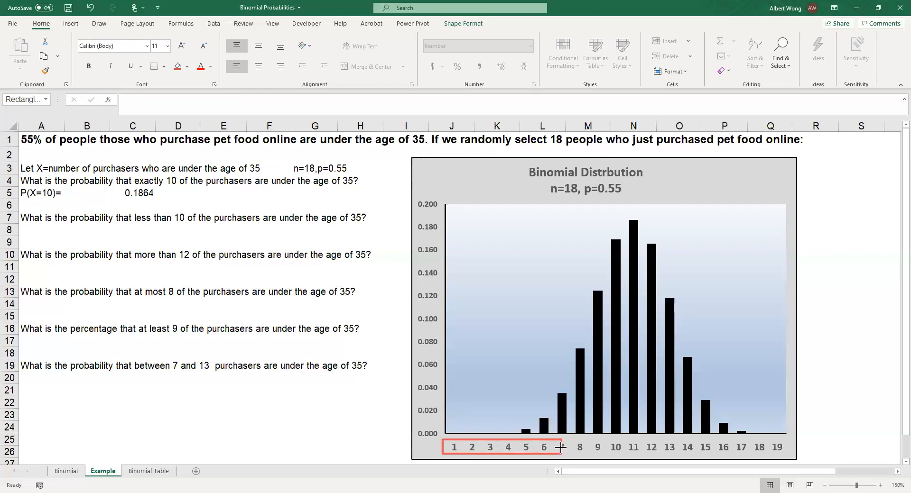
{"action": "left_click_drag", "start_coordinate": [560, 448], "coordinate": [601, 451]}
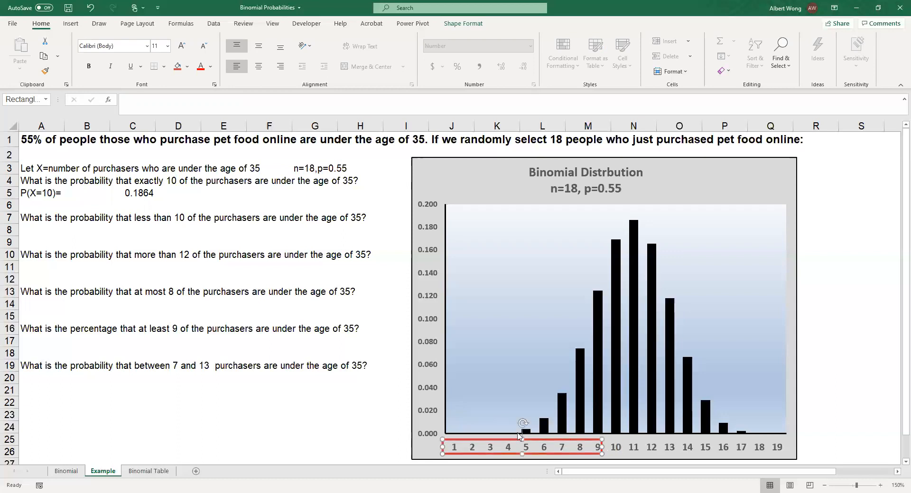
Enter the label P(X<10) in cell A8 below the question about less than 10 purchasers.
{"action": "left_click", "coordinate": [35, 231]}
{"action": "type", "text": "P("}
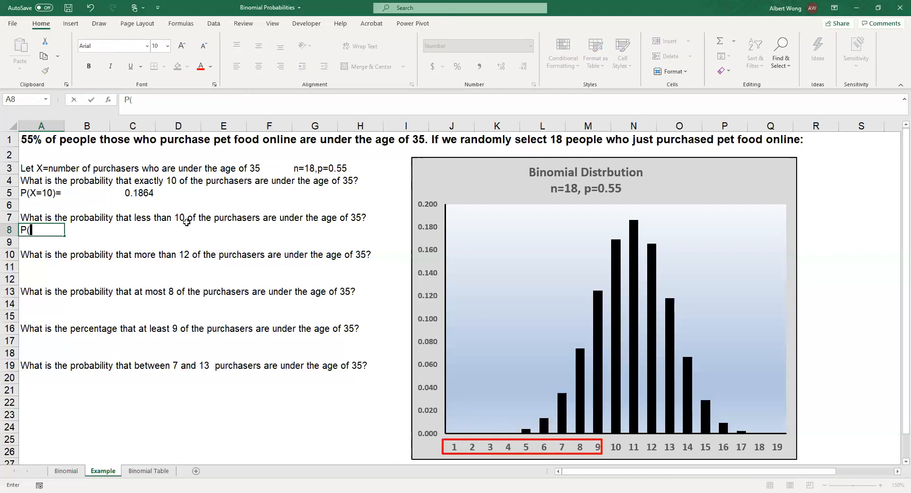
{"action": "type", "text": "X<10)"}
{"action": "key", "text": "BackSpace"}
{"action": "type", "text": ")"}
{"action": "key", "text": "BackSpace"}
{"action": "type", "text": ")"}
{"action": "key", "text": "Tab"}
{"action": "key", "text": "Tab"}
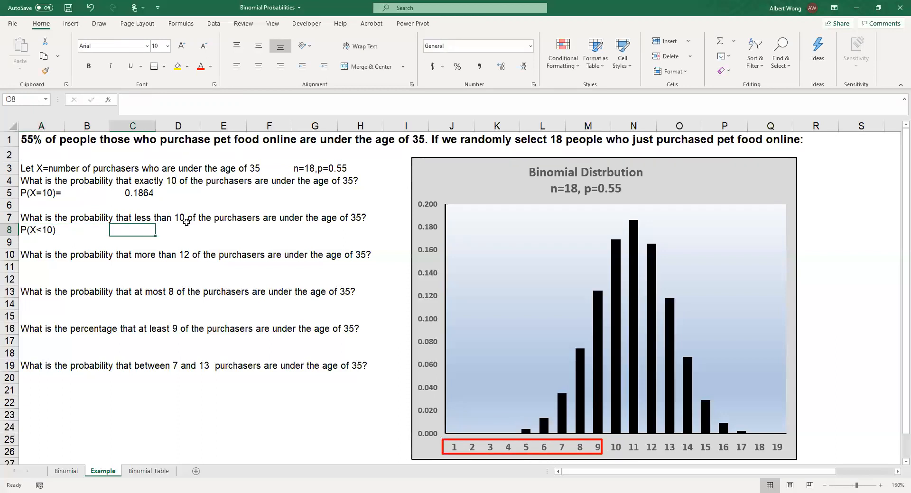
Calculate P(X<10) in cell C8 with =binom.dist(9,18,0.55,true) and show the result with four decimal places.
{"action": "type", "text": "="}
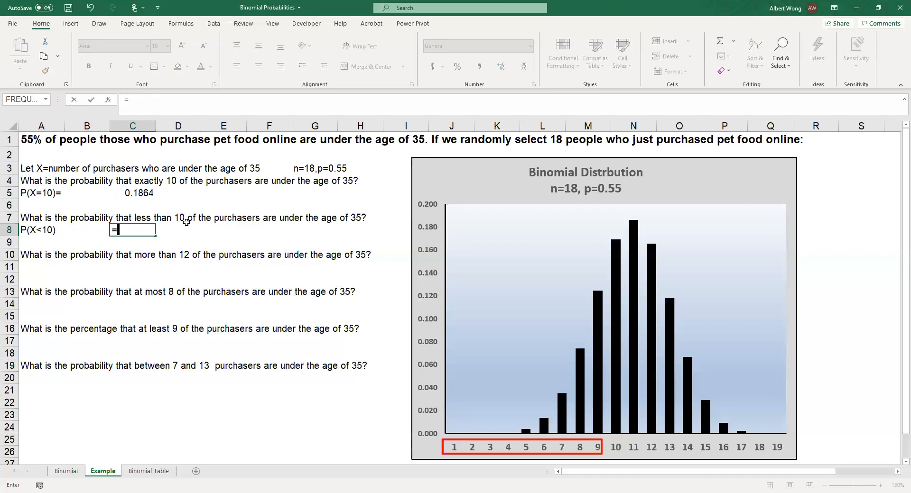
{"action": "type", "text": "binom.dist"}
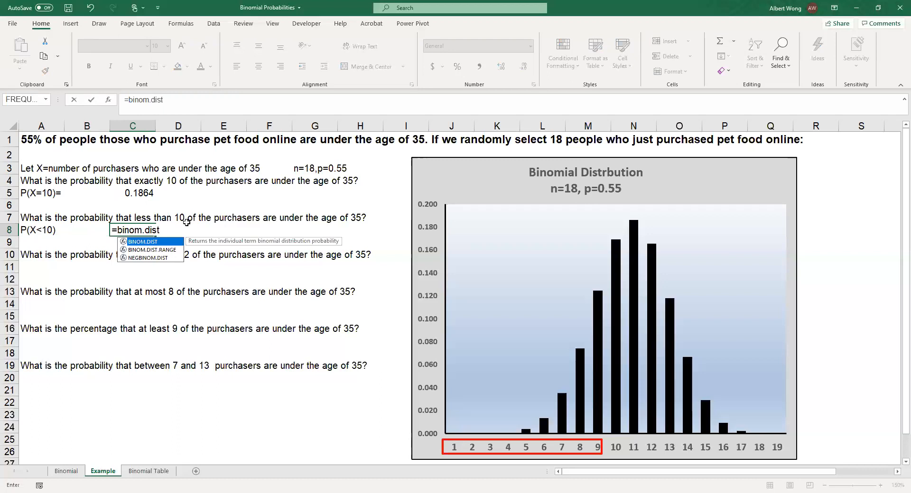
{"action": "type", "text": "("}
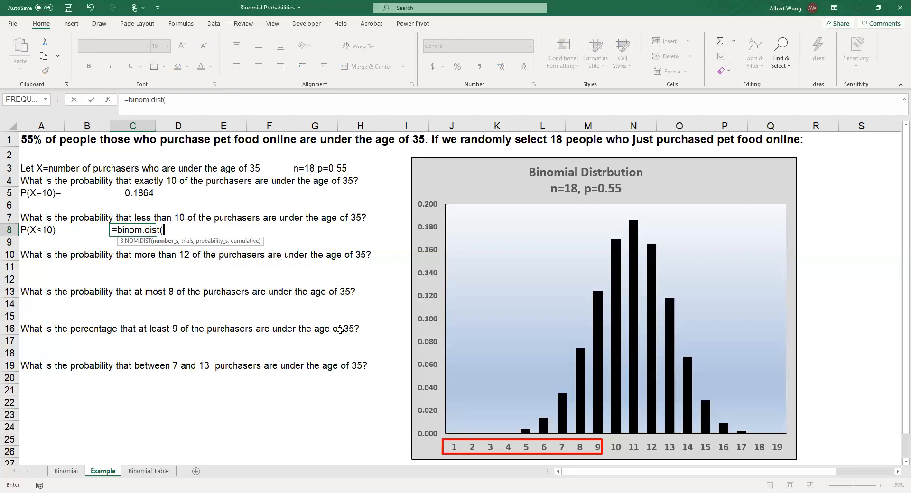
{"action": "type", "text": "9,18,0.55"}
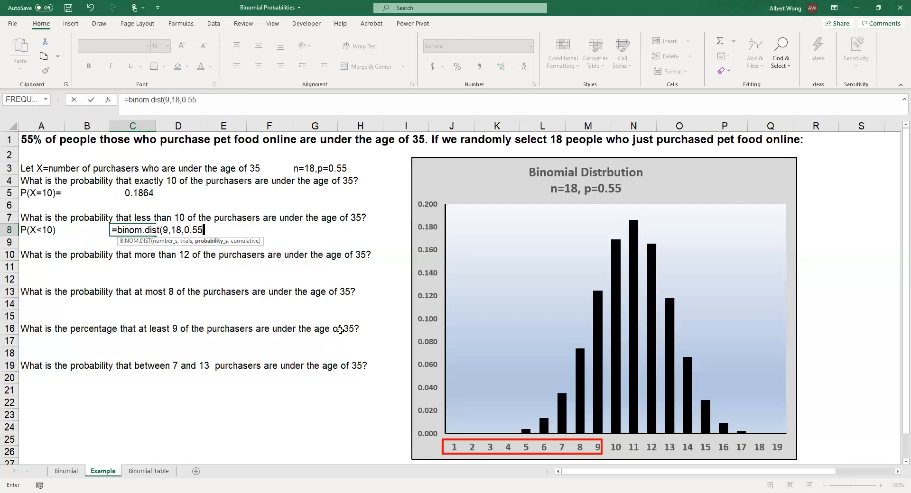
{"action": "type", "text": ",true)"}
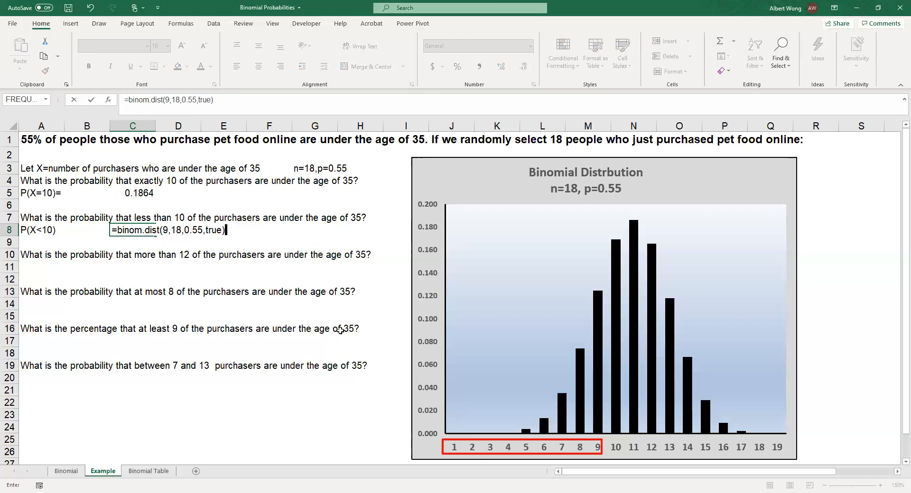
{"action": "key", "text": "Return"}
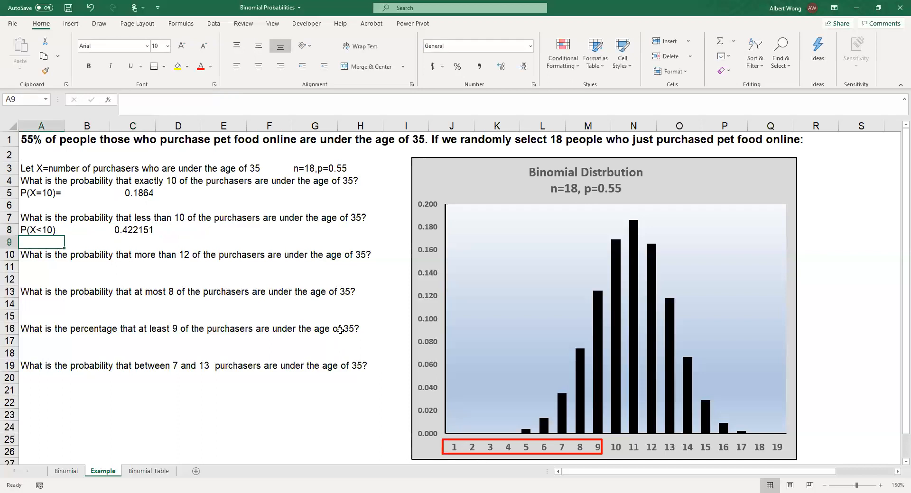
{"action": "left_click", "coordinate": [147, 233]}
{"action": "left_click", "coordinate": [524, 67]}
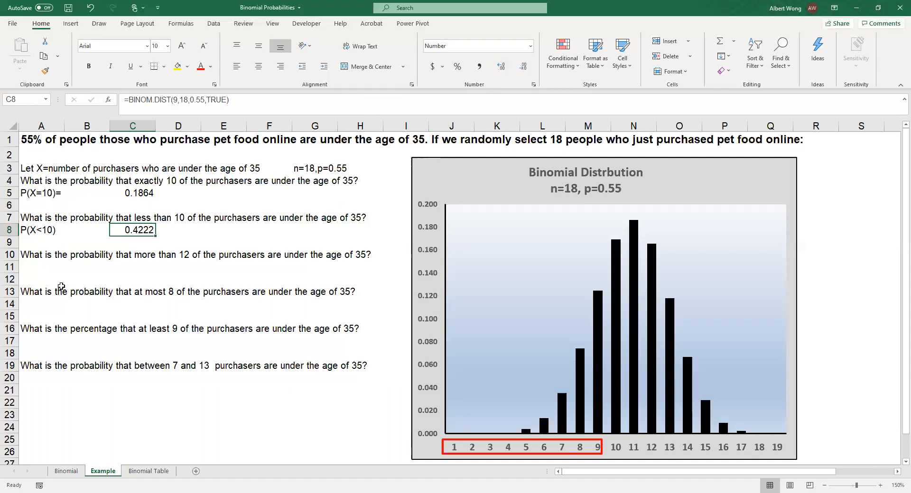
Enter the label P(X>12) in cell A11 below the question about more than 12 purchasers.
{"action": "left_click", "coordinate": [36, 269]}
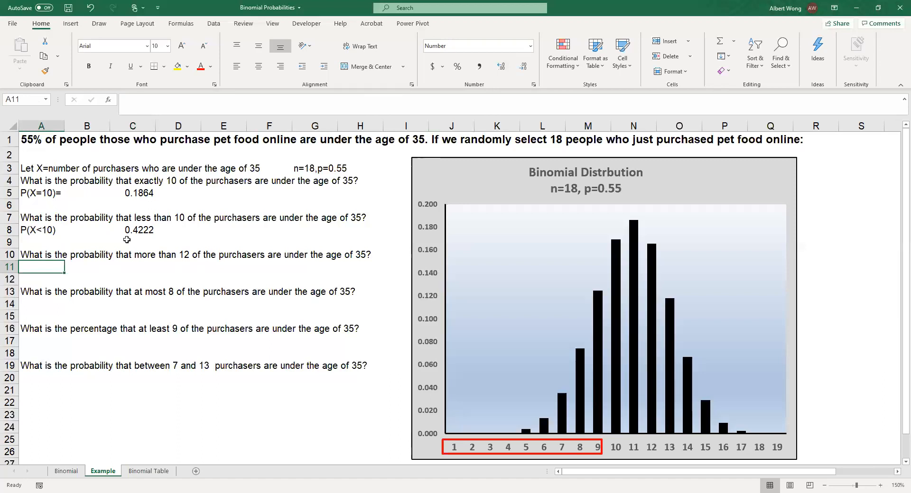
{"action": "type", "text": "P(X"}
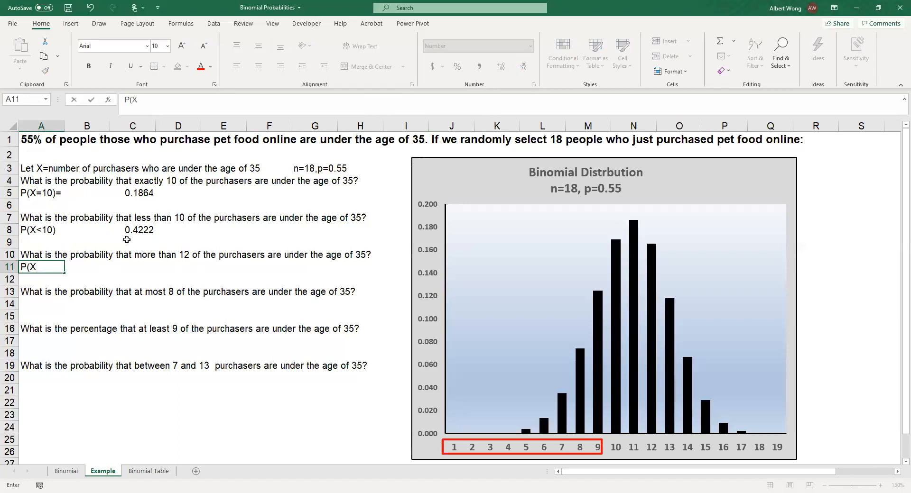
{"action": "type", "text": ">12)"}
{"action": "key", "text": "Tab"}
{"action": "key", "text": "Tab"}
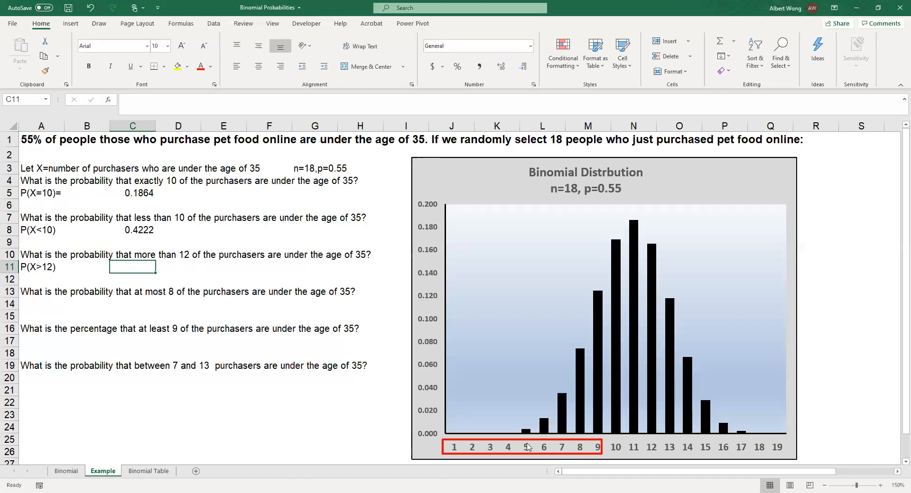
Move the red rectangle along the chart's horizontal axis to frame the labels from 13 through 19.
{"action": "left_click_drag", "start_coordinate": [535, 439], "coordinate": [755, 441]}
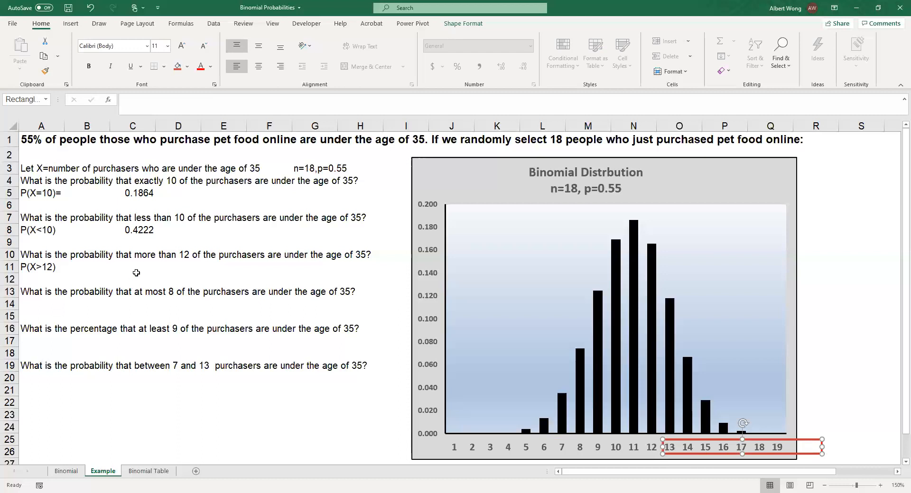
{"action": "left_click", "coordinate": [753, 407]}
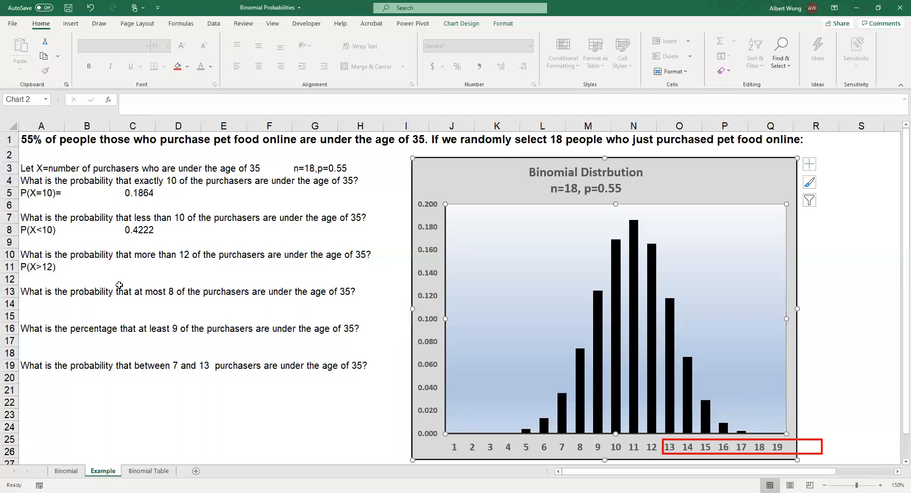
Calculate P(X>12) in cell C11 with =1-binom.dist(12,18,0.55,true) and show the result with four decimal places.
{"action": "left_click", "coordinate": [133, 271]}
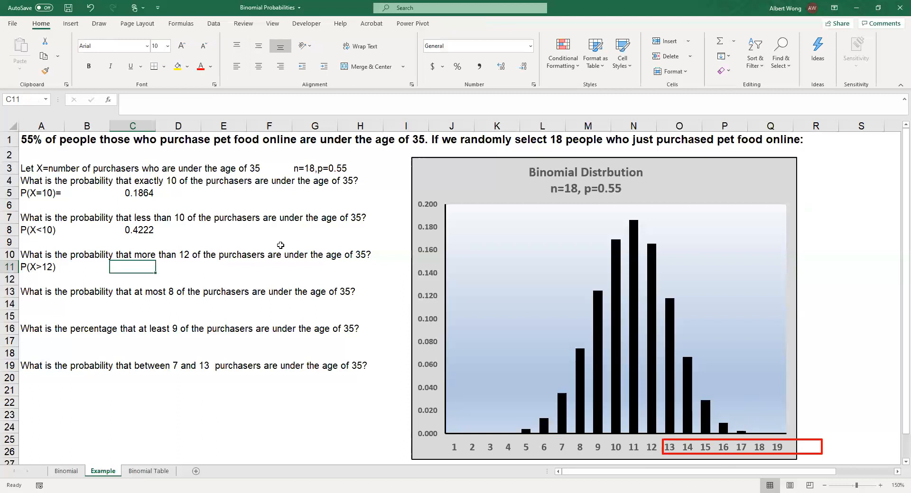
{"action": "type", "text": "=1-"}
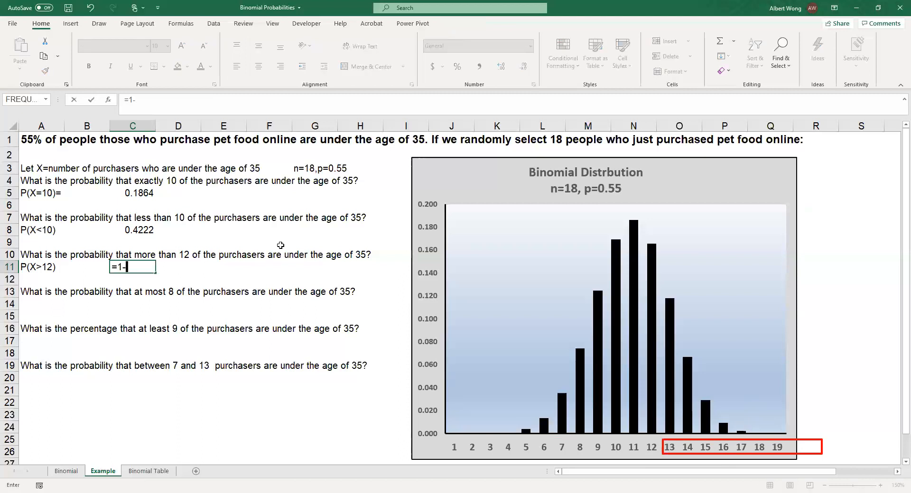
{"action": "type", "text": "binom.dist"}
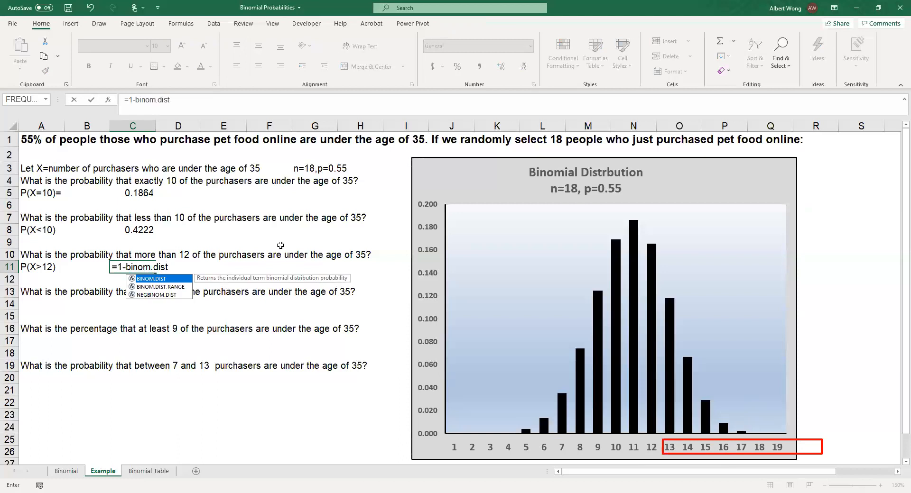
{"action": "type", "text": "(12"}
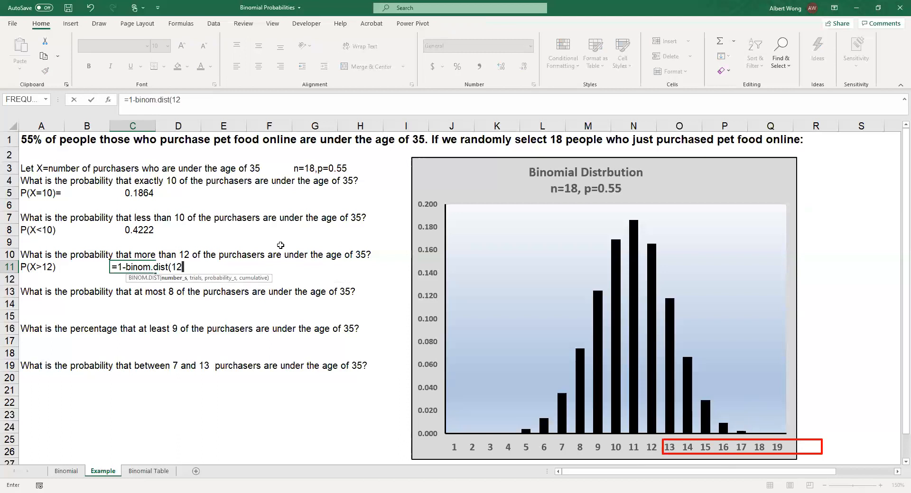
{"action": "type", "text": ",18,0."}
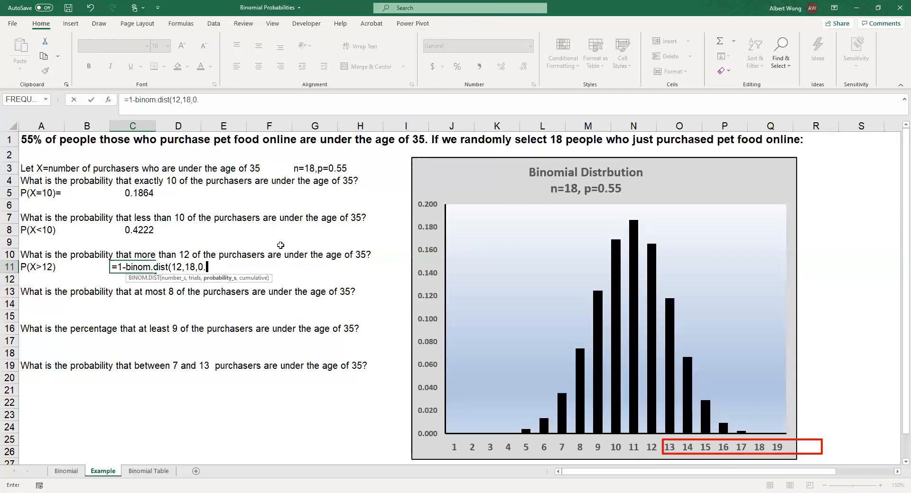
{"action": "type", "text": "55,true"}
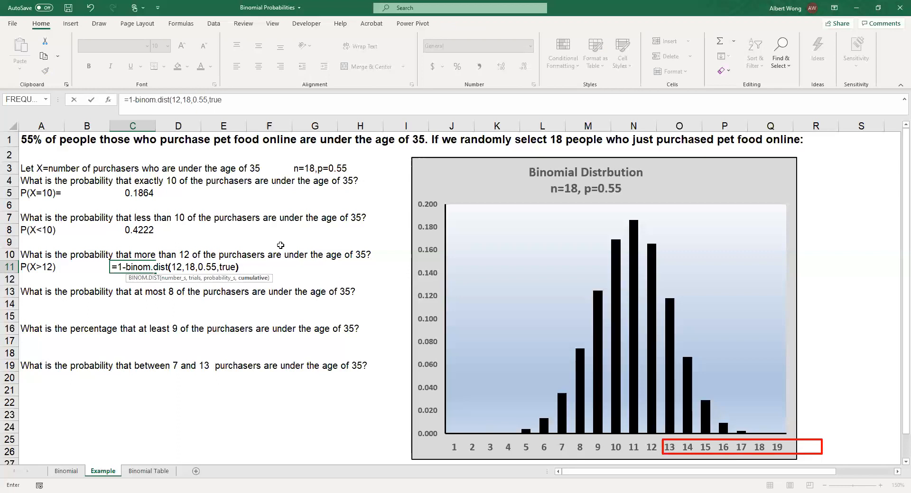
{"action": "type", "text": ")"}
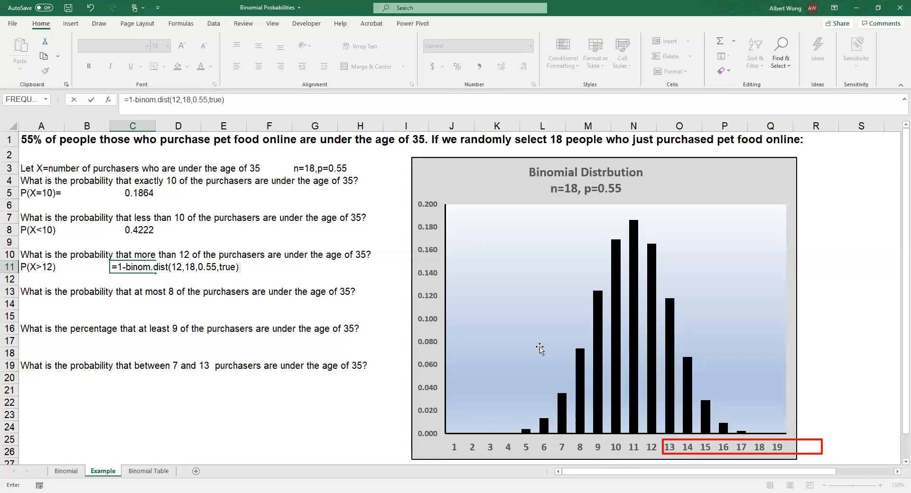
{"action": "key", "text": "Return"}
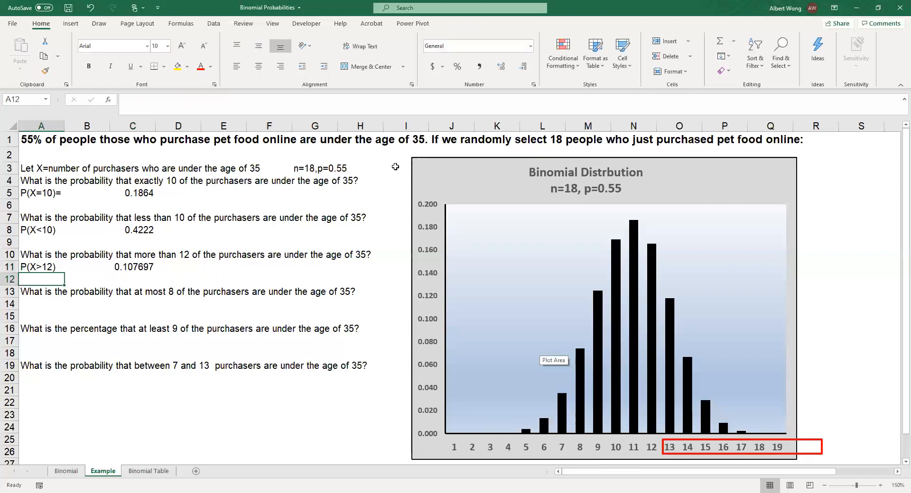
{"action": "left_click", "coordinate": [134, 268]}
{"action": "left_click", "coordinate": [524, 71]}
{"action": "left_click", "coordinate": [525, 73]}
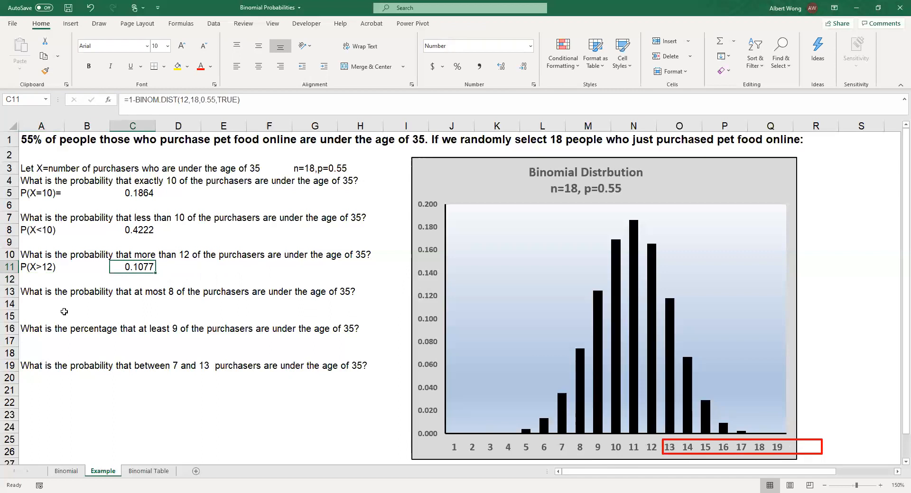
Enter the label P(X<=8) in cell A14 below the question about at most 8 purchasers.
{"action": "left_click", "coordinate": [34, 300]}
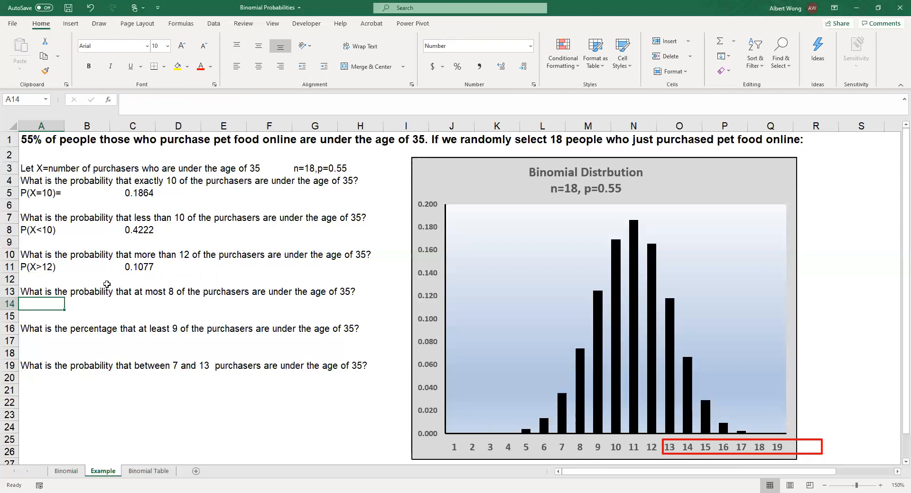
{"action": "type", "text": "P(X"}
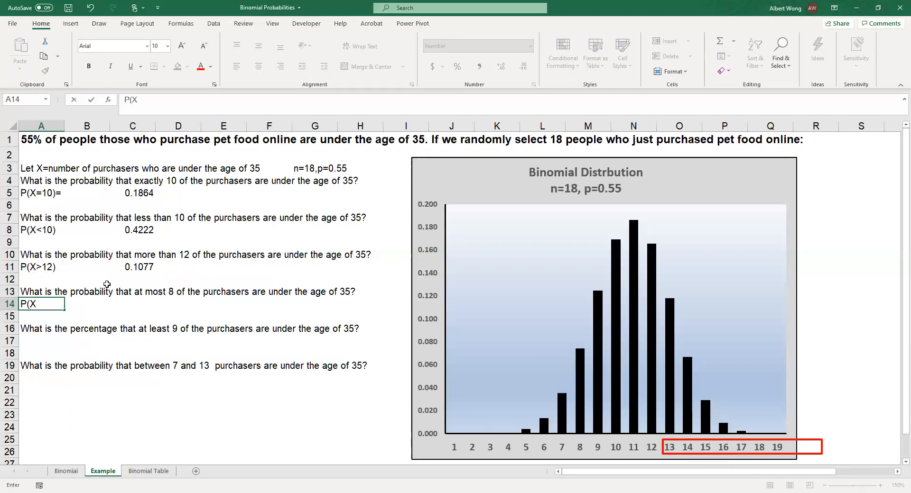
{"action": "type", "text": "<=8)"}
{"action": "key", "text": "Tab"}
{"action": "key", "text": "Tab"}
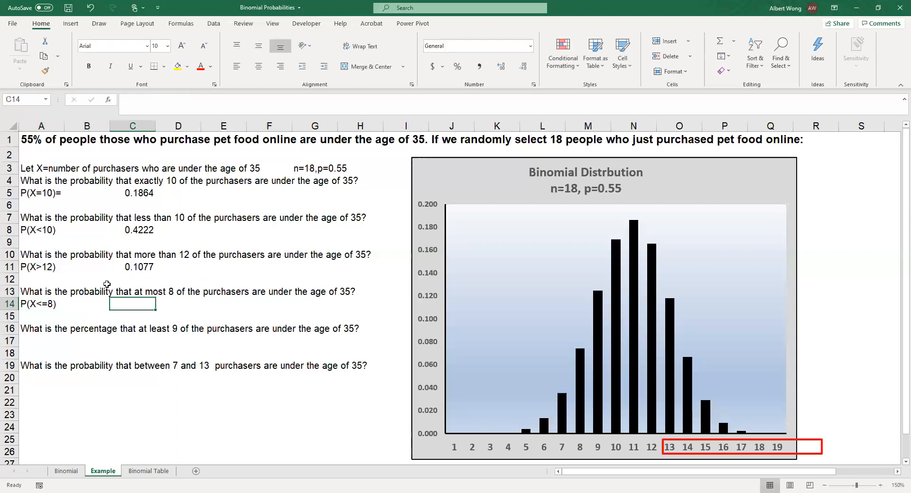
Start cell C14 with an equals sign and move the red rectangle to frame the chart's axis labels 1 through 8.
{"action": "type", "text": "="}
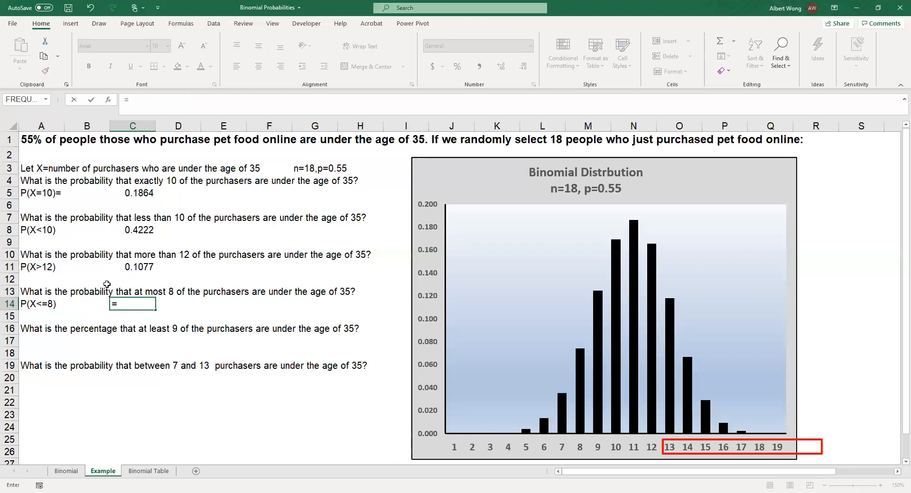
{"action": "left_click", "coordinate": [662, 440]}
{"action": "left_click_drag", "start_coordinate": [662, 441], "coordinate": [473, 441]}
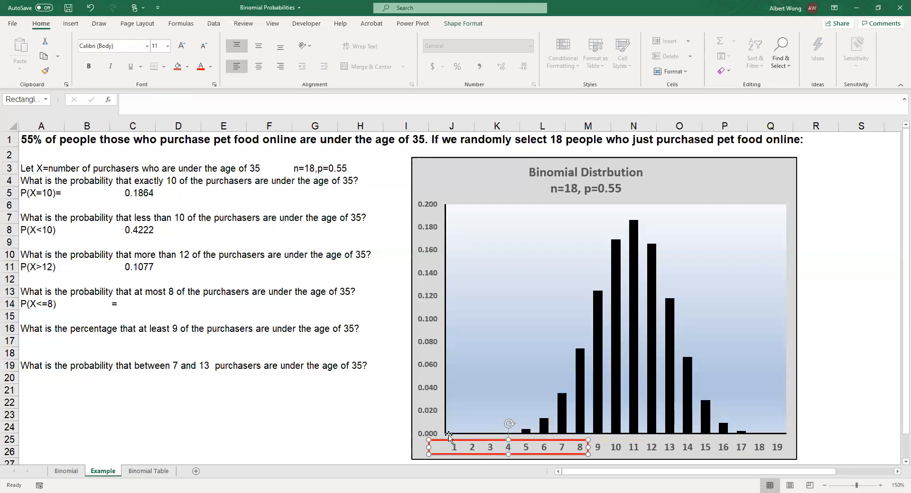
Complete the P(X<=8) formula in cell C14 as =binom.dist(8,18,0.55,true).
{"action": "left_click", "coordinate": [142, 306]}
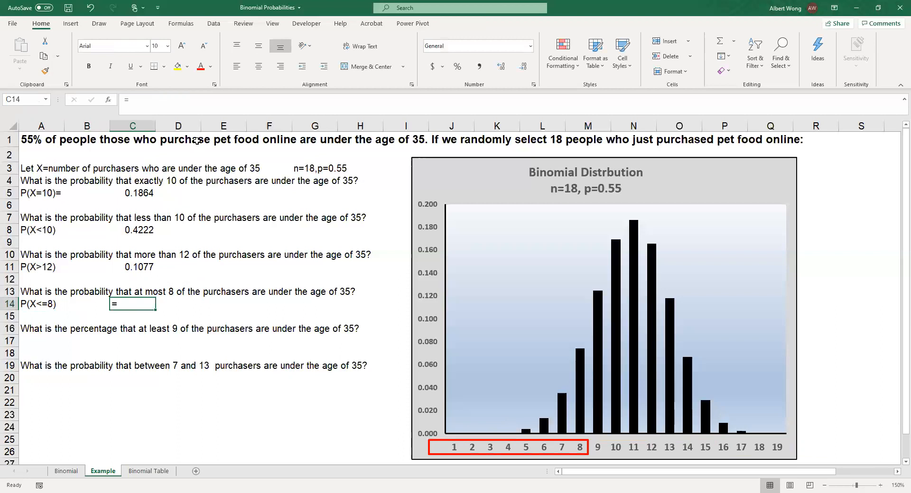
{"action": "left_click", "coordinate": [145, 101]}
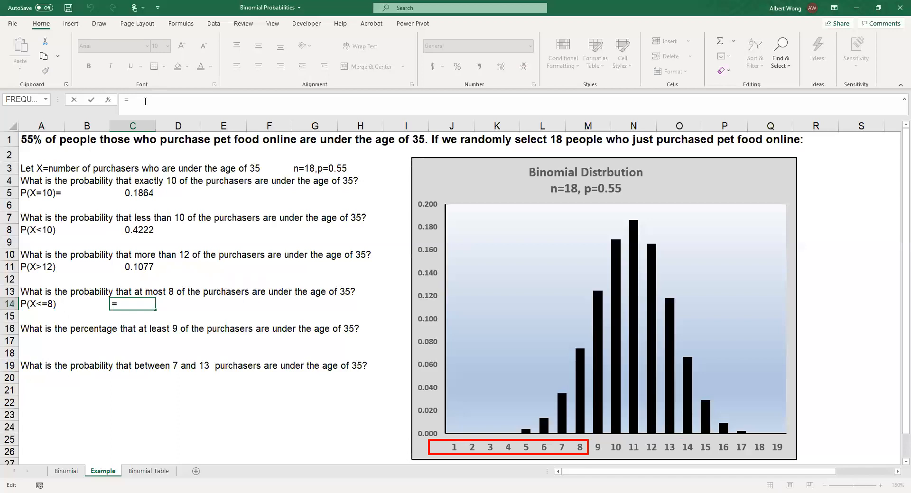
{"action": "type", "text": "binom.dist"}
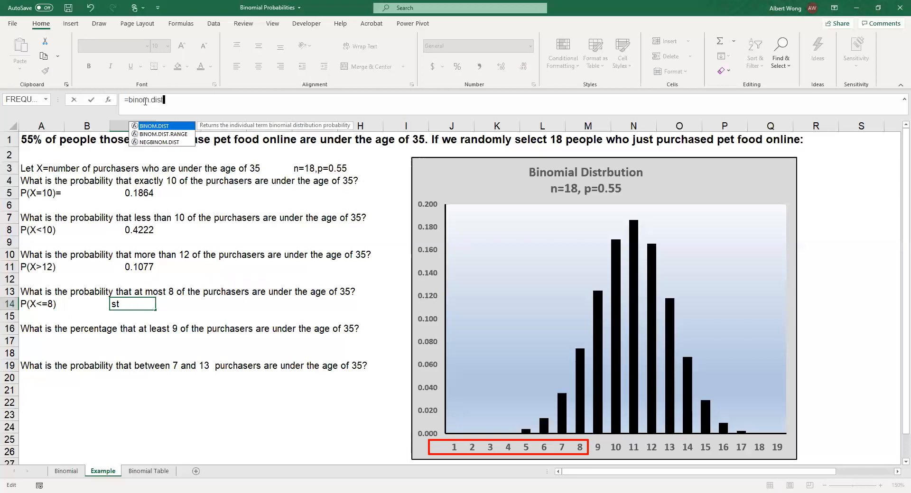
{"action": "type", "text": "("}
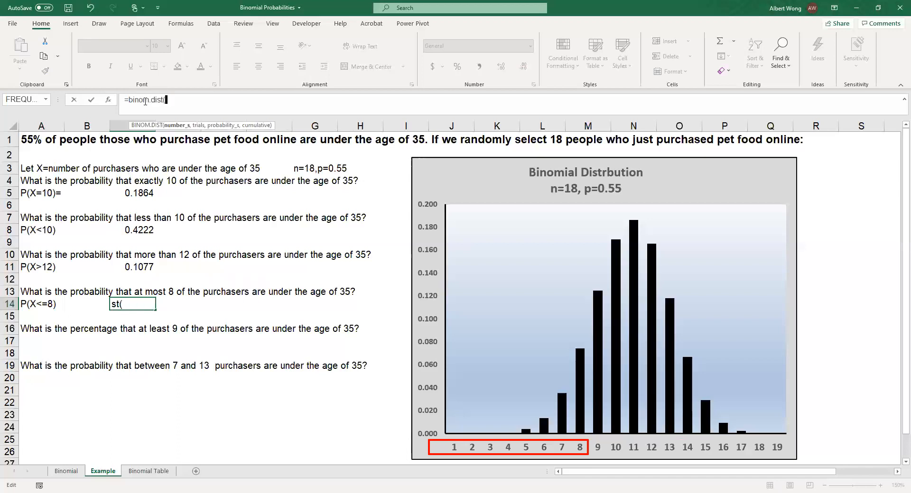
{"action": "type", "text": "8,18,0.55,true)"}
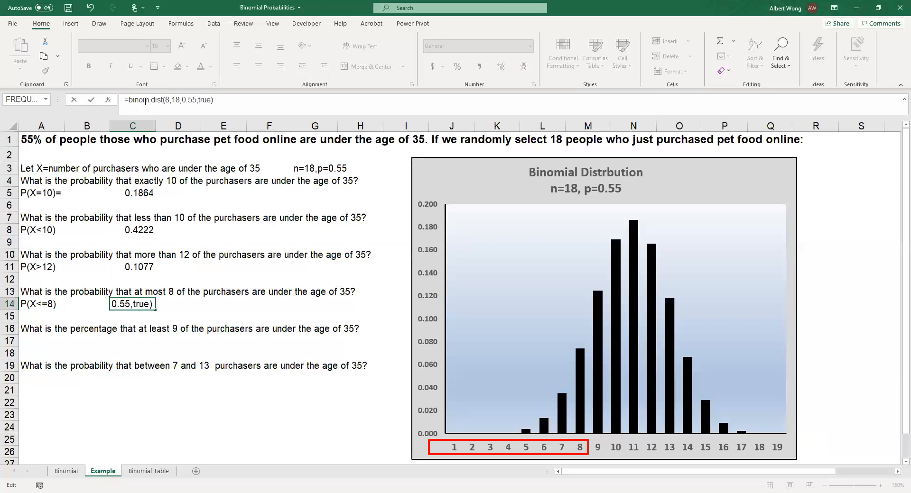
{"action": "key", "text": "Return"}
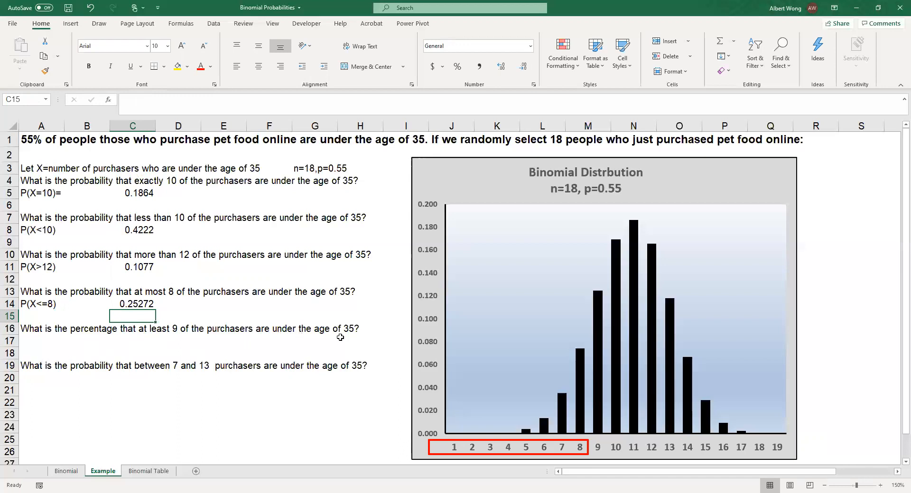
Enter the label P(X>=9) in cell A17 below the question about at least 9 purchasers.
{"action": "left_click", "coordinate": [28, 343]}
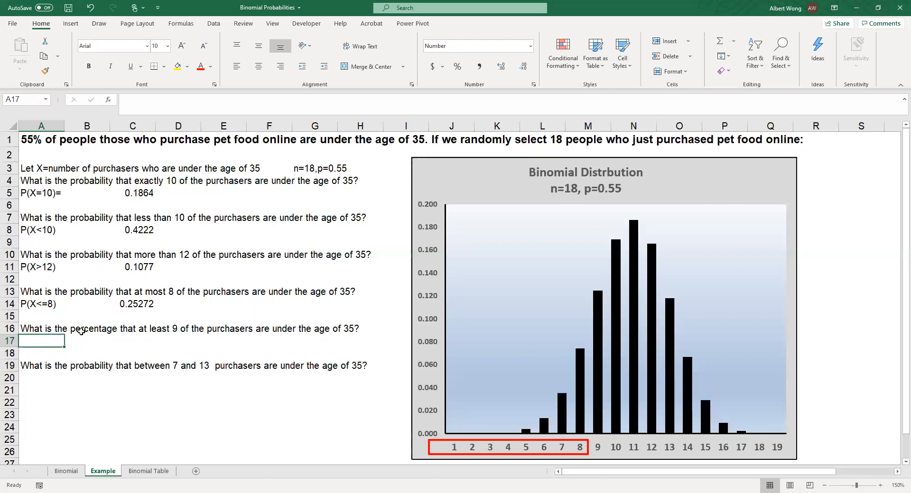
{"action": "type", "text": "P(X"}
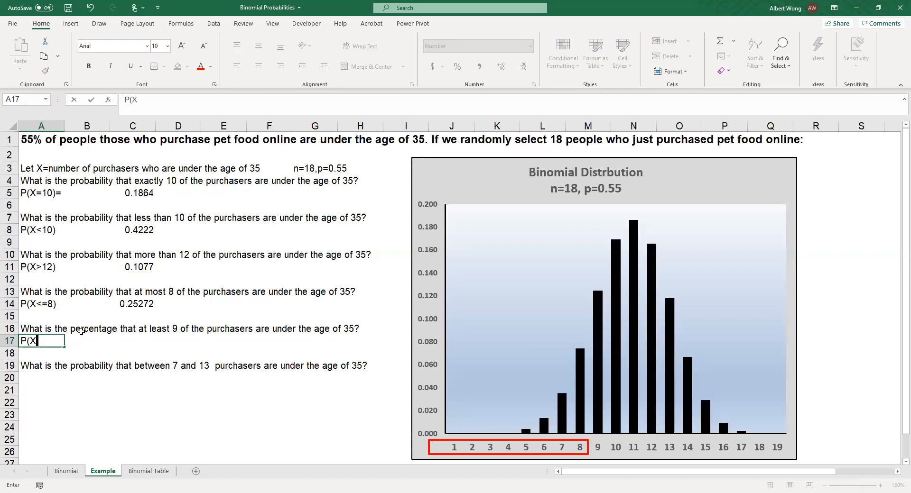
{"action": "type", "text": ">=9)"}
Shift the chart slightly to the right and reposition the red rectangle, widened to frame the axis labels 9 through 18.
{"action": "mouse_move", "coordinate": [504, 444]}
{"action": "left_mouse_down"}
{"action": "mouse_move", "coordinate": [577, 444]}
{"action": "mouse_move", "coordinate": [524, 448]}
{"action": "left_mouse_up"}
{"action": "left_click_drag", "start_coordinate": [534, 440], "coordinate": [728, 437]}
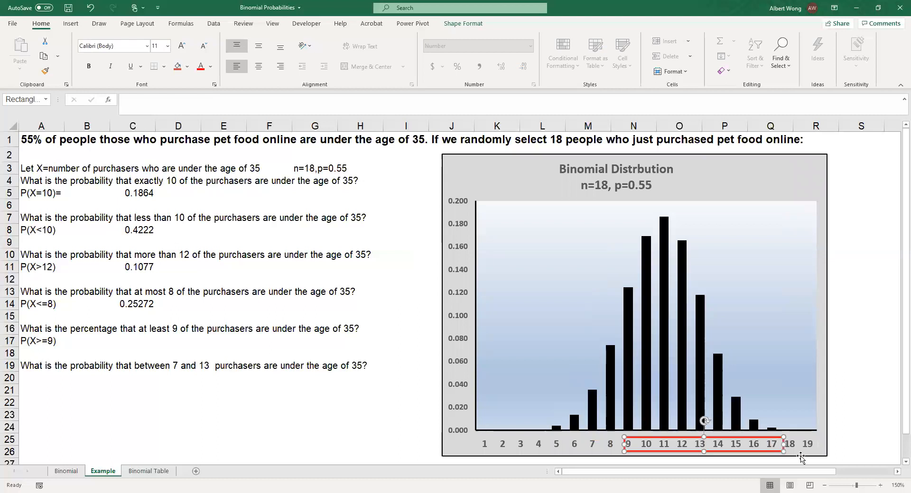
{"action": "left_click_drag", "start_coordinate": [783, 444], "coordinate": [802, 443]}
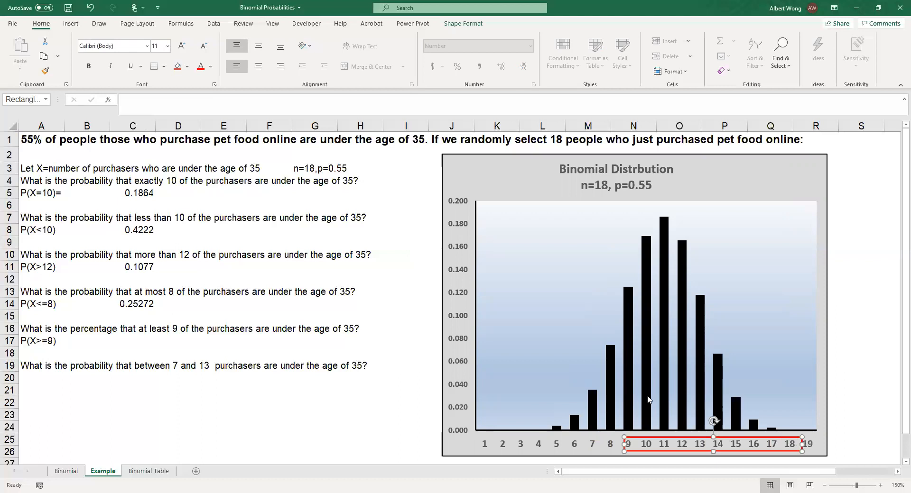
{"action": "left_click", "coordinate": [407, 435]}
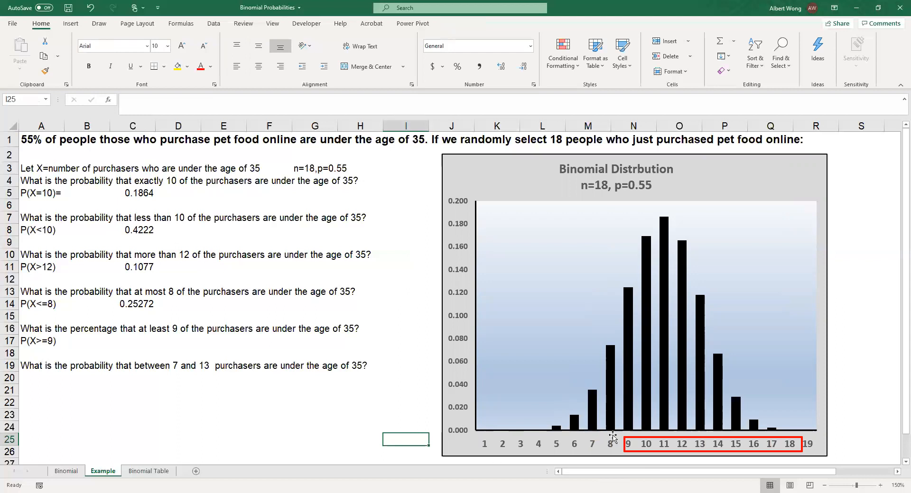
Enter the P(X>=9) formula =1-binom.dist(8,18,0.55,true) in cell C17.
{"action": "left_click", "coordinate": [137, 340]}
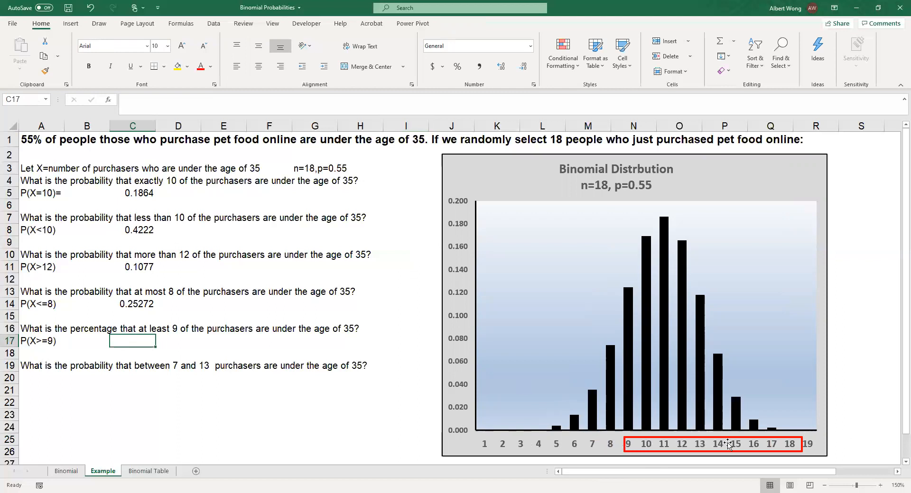
{"action": "type", "text": "=1-"}
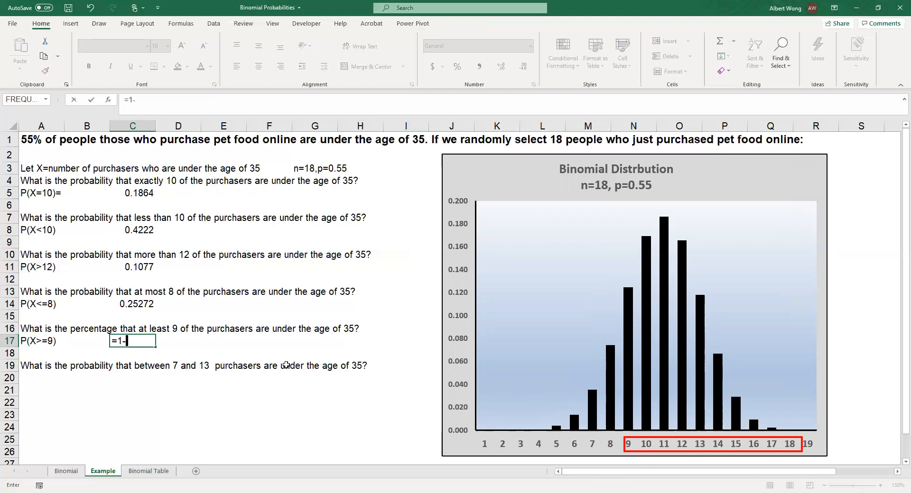
{"action": "type", "text": "bin"}
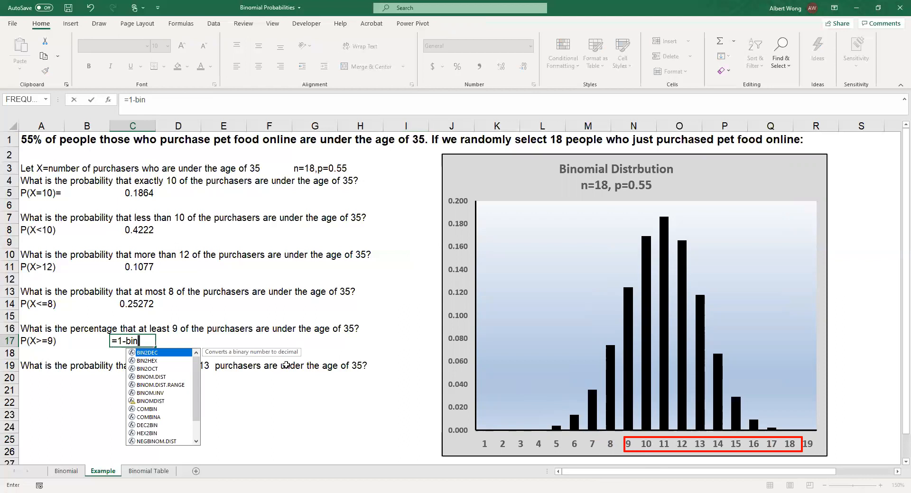
{"action": "type", "text": "om."}
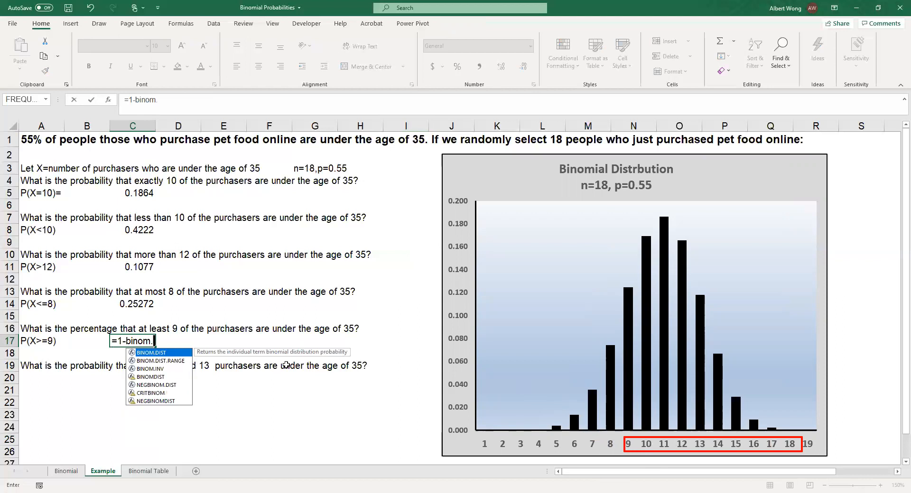
{"action": "type", "text": "dist"}
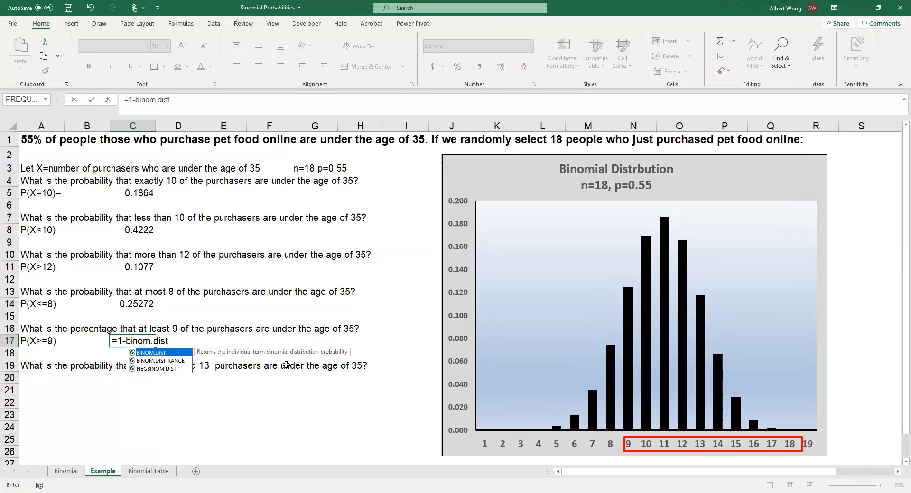
{"action": "type", "text": "(8,18"}
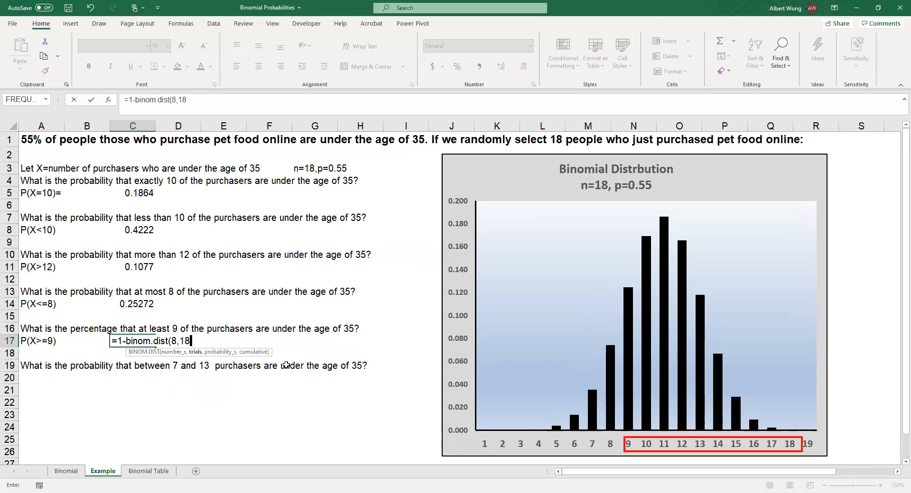
{"action": "type", "text": ",0.55,"}
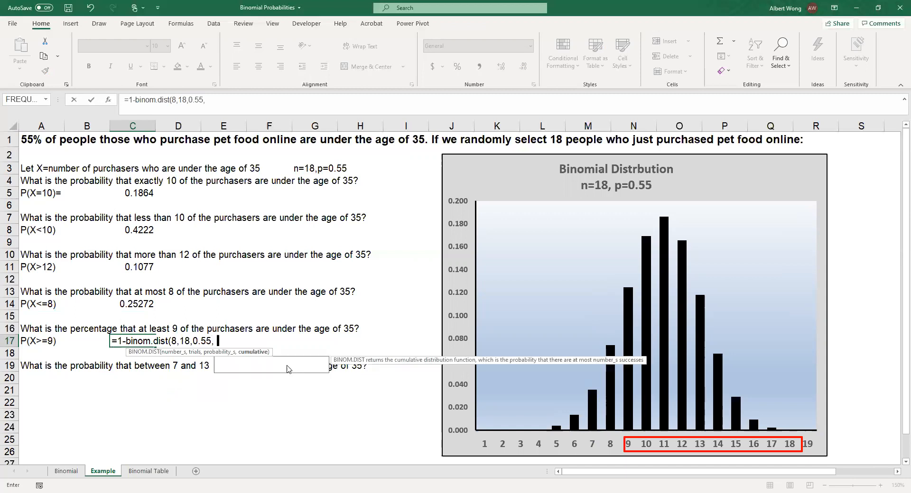
{"action": "type", "text": "true)"}
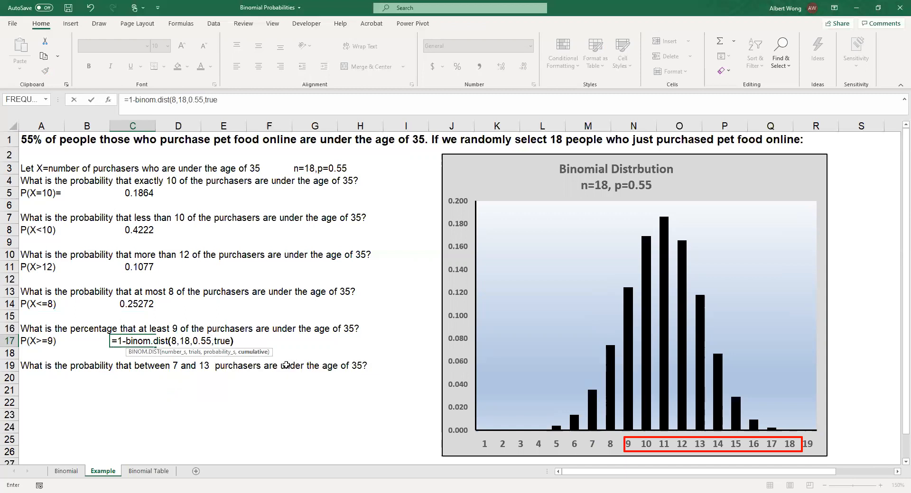
{"action": "key", "text": "Return"}
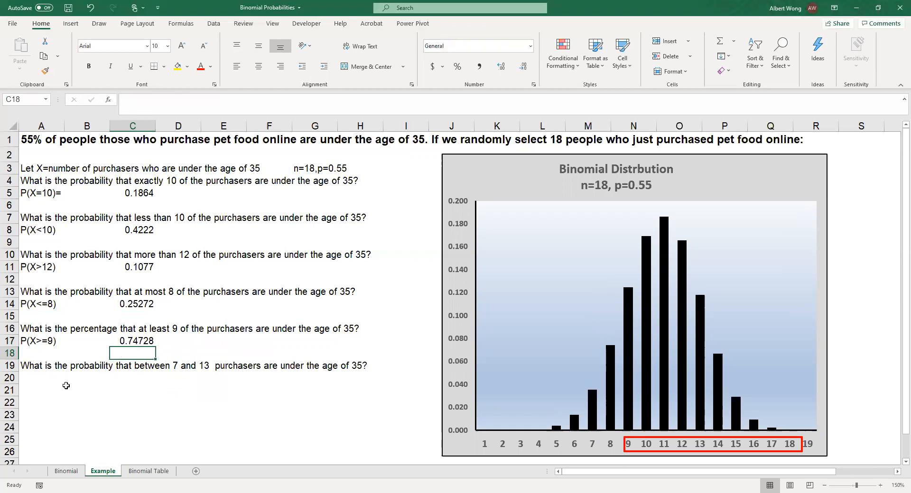
Enter the label P(7<=X<=13) in cell A20 below the question about between 7 and 13 purchasers.
{"action": "left_click", "coordinate": [35, 381]}
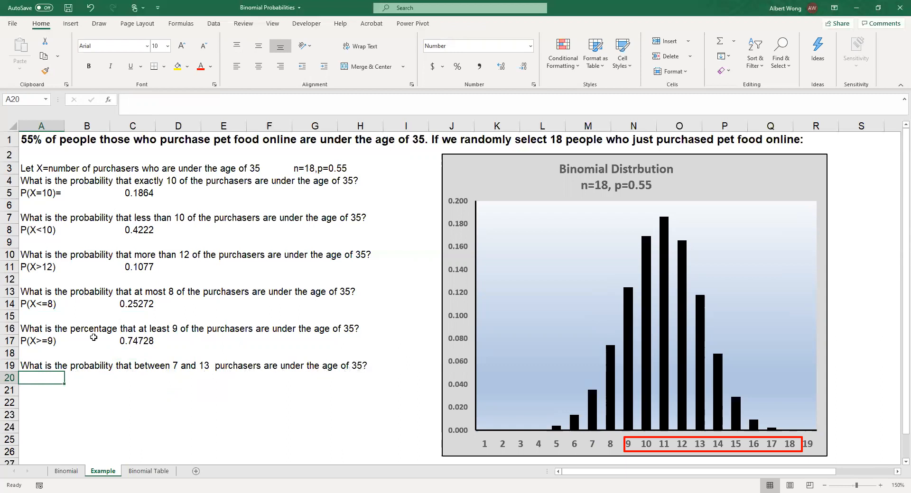
{"action": "type", "text": "P("}
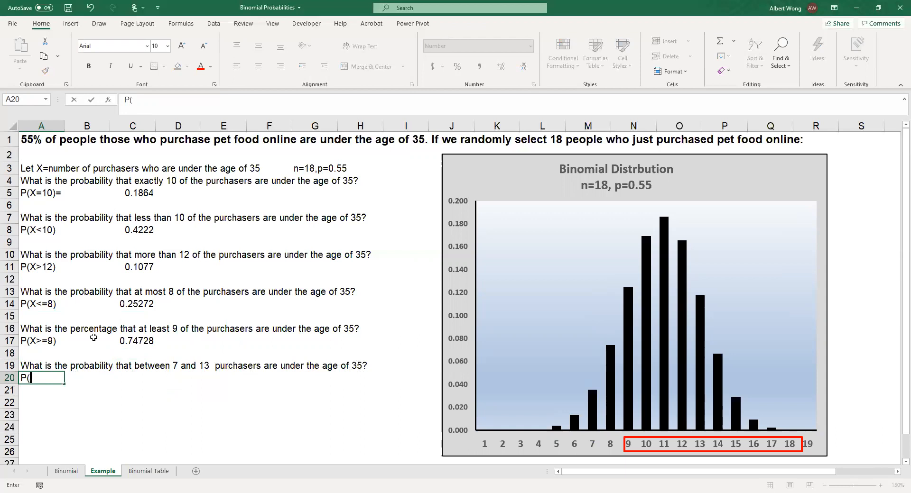
{"action": "type", "text": "7<=X<=13)"}
{"action": "key", "text": "Tab"}
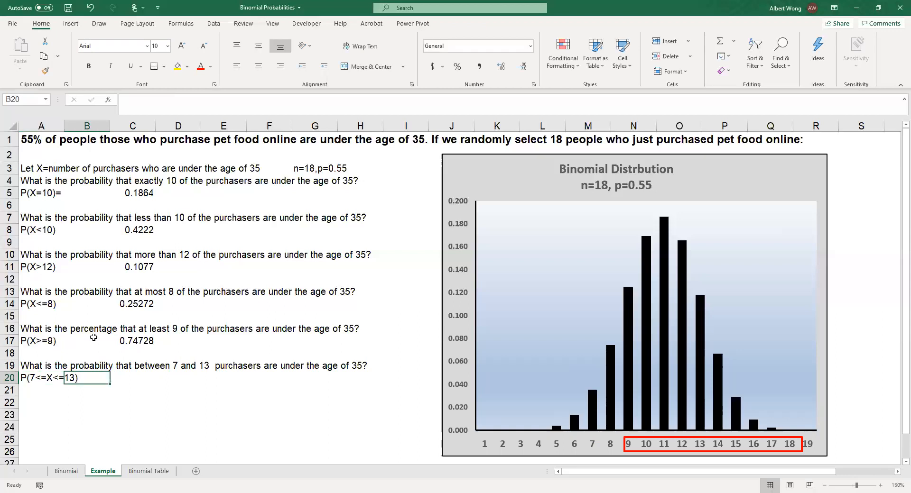
{"action": "key", "text": "Tab"}
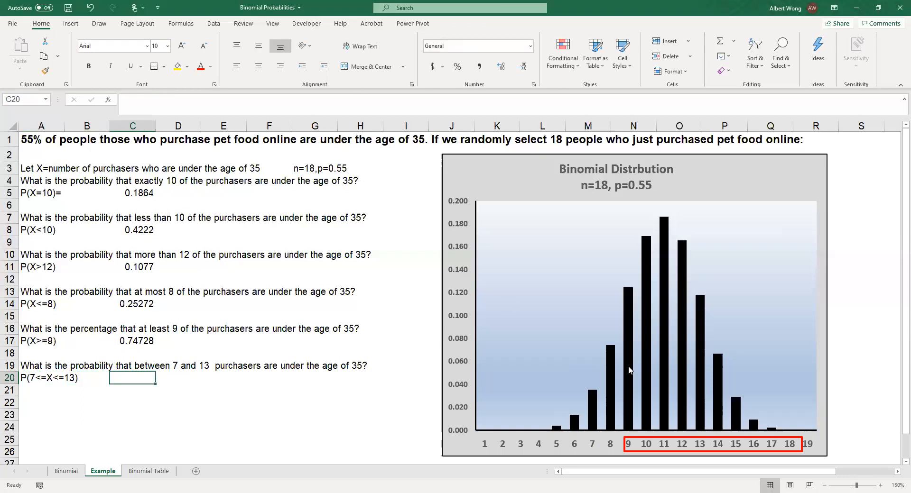
Move and narrow the red rectangle on the chart so it frames the axis labels 7 through 13.
{"action": "left_click", "coordinate": [701, 442]}
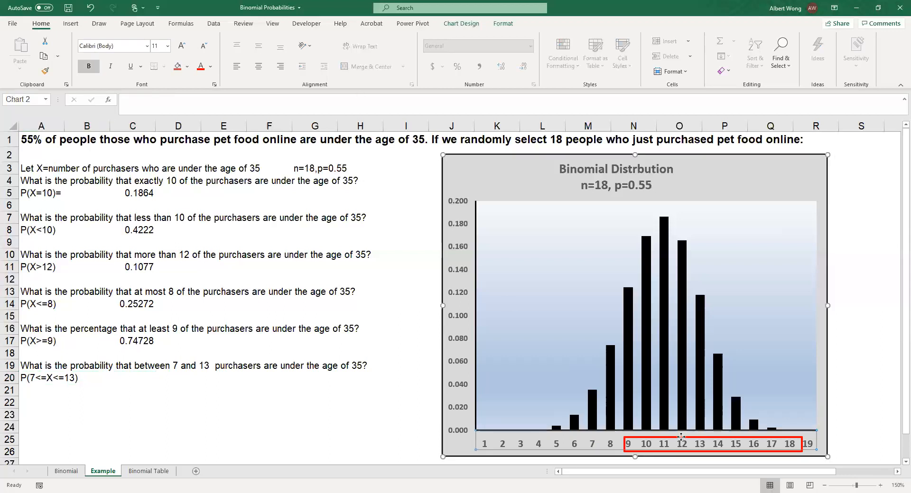
{"action": "left_click", "coordinate": [675, 438]}
{"action": "left_click_drag", "start_coordinate": [675, 438], "coordinate": [635, 437]}
{"action": "left_click_drag", "start_coordinate": [761, 444], "coordinate": [707, 444]}
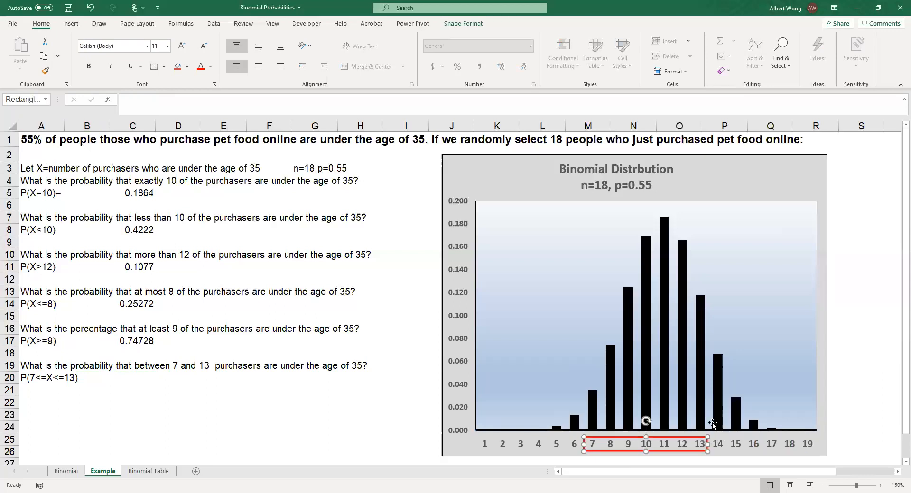
{"action": "left_click", "coordinate": [737, 340]}
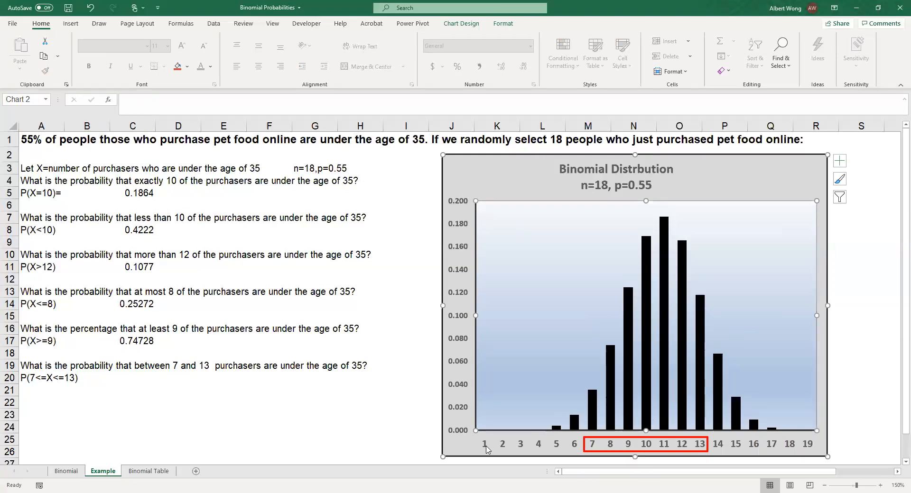
Start the P(7<=X<=13) formula in cell C20 with =binom.dist(13,18,0.55,true).
{"action": "left_click", "coordinate": [135, 384]}
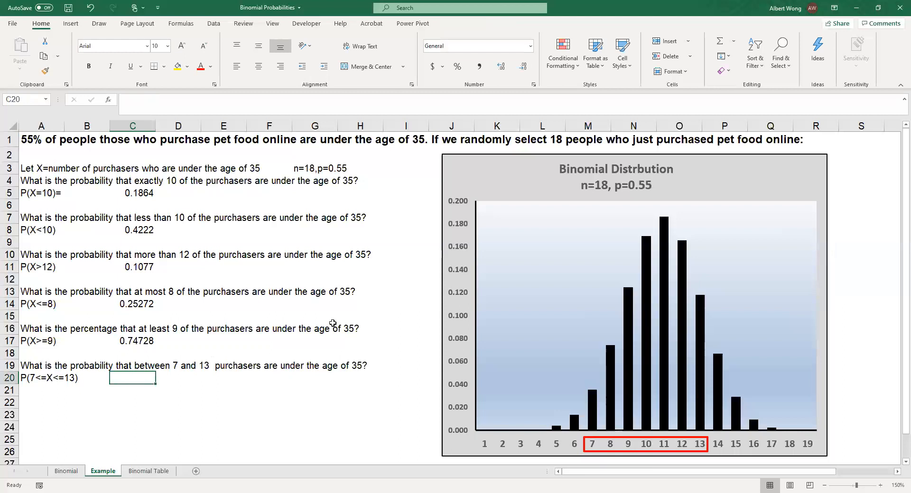
{"action": "type", "text": "="}
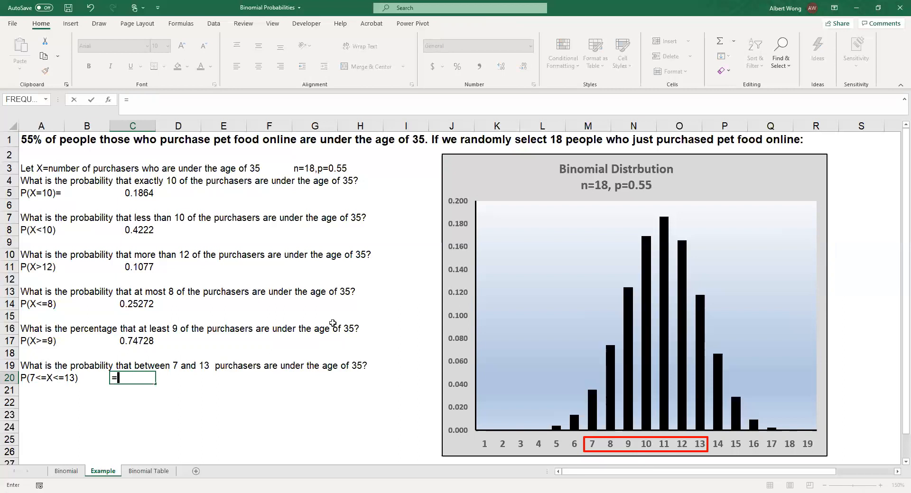
{"action": "type", "text": "binom.dist"}
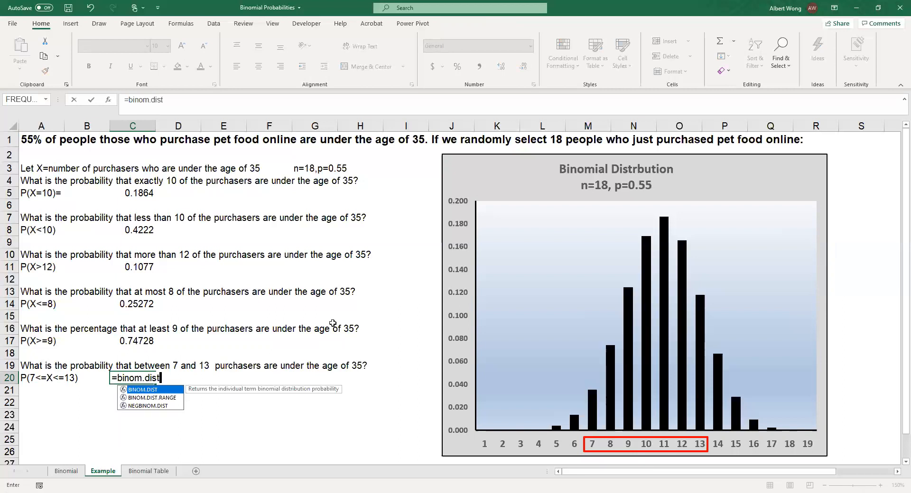
{"action": "type", "text": "(13"}
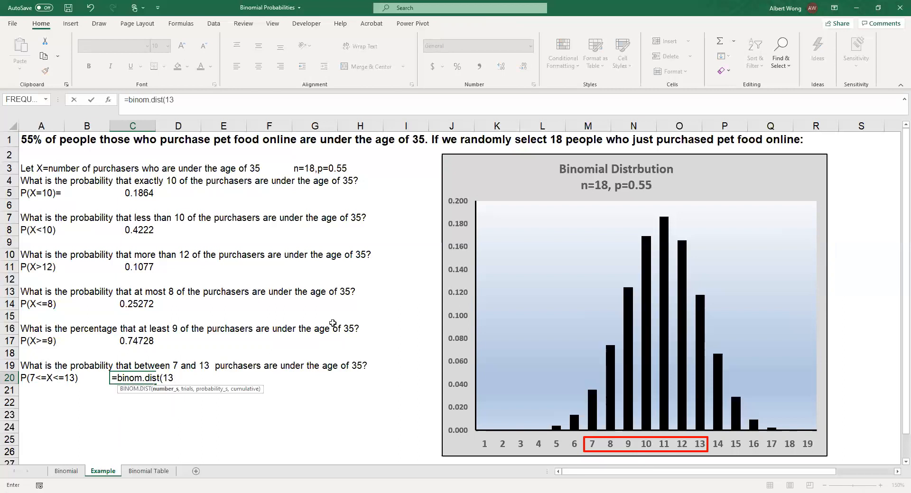
{"action": "type", "text": ",18,0.55,true)"}
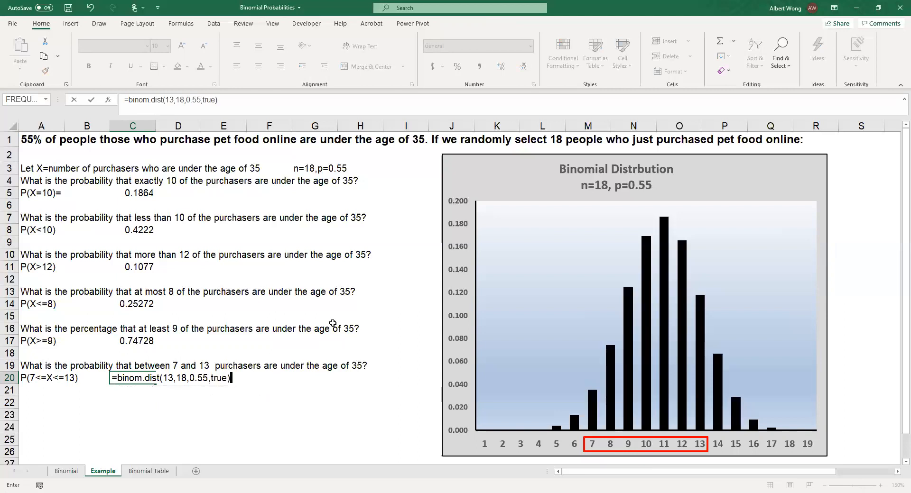
{"action": "type", "text": "-"}
Complete the formula in cell C20 by subtracting binom.dist(6,18,0.55,true), and select the definition of X in cell A3.
{"action": "type", "text": "binom.dist("}
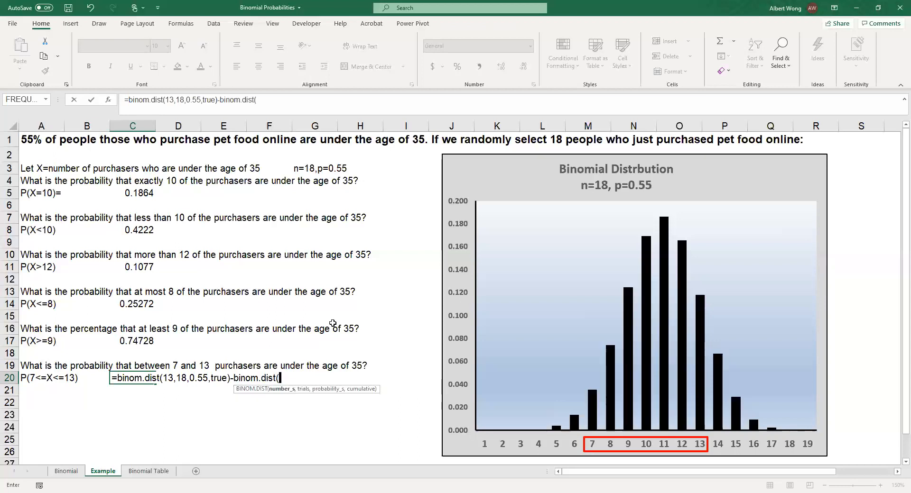
{"action": "type", "text": "6,18,0.5"}
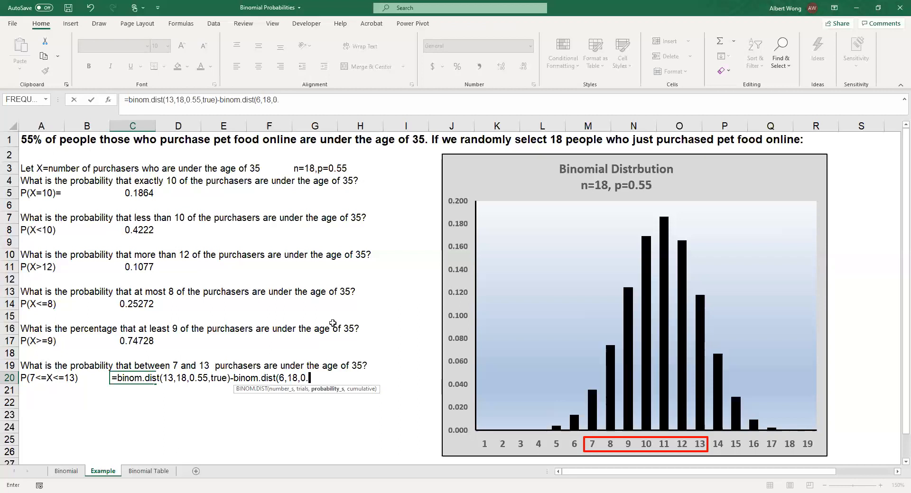
{"action": "type", "text": "5,true)"}
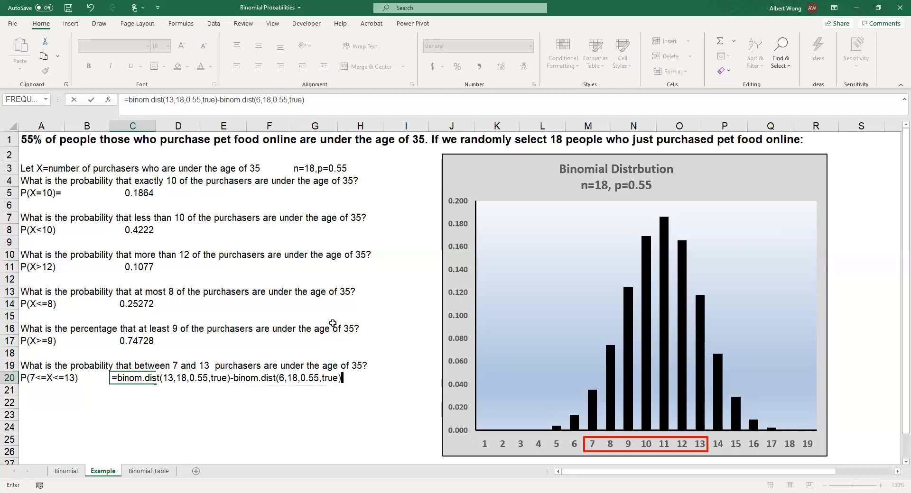
{"action": "key", "text": "Return"}
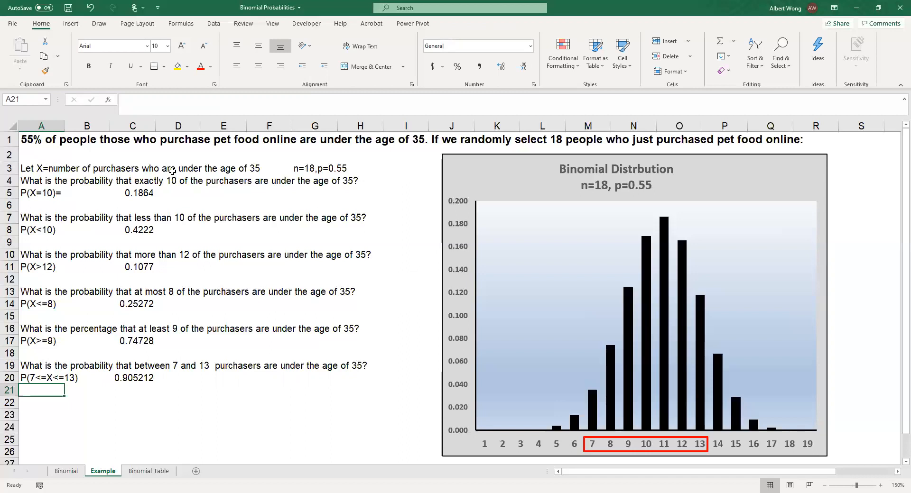
{"action": "left_click", "coordinate": [31, 171]}
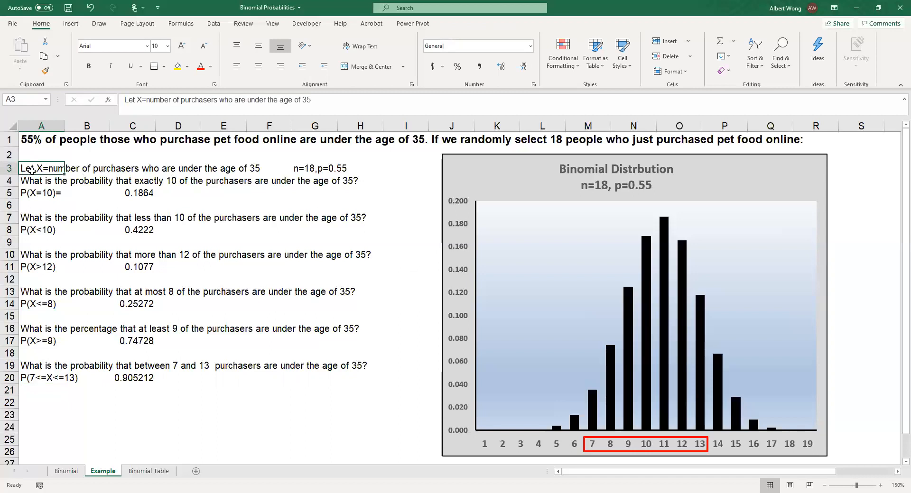